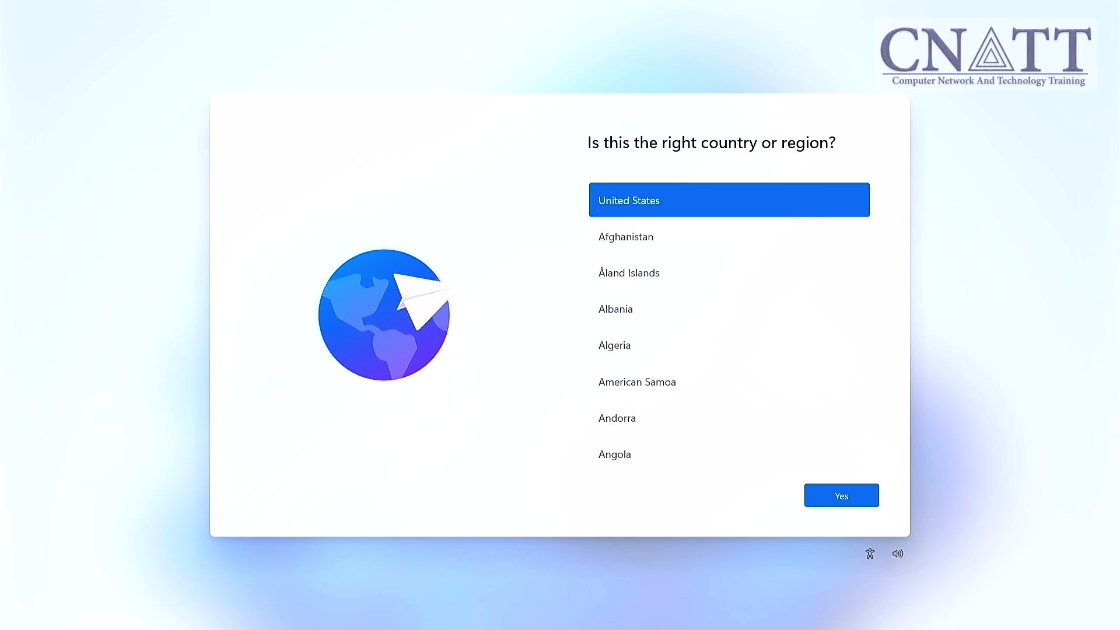
# Confirm United States and the keyboard layout, skip the extra layout and device name, and begin Microsoft sign-in.
pyautogui.click(847, 500)
pyautogui.click(847, 499)
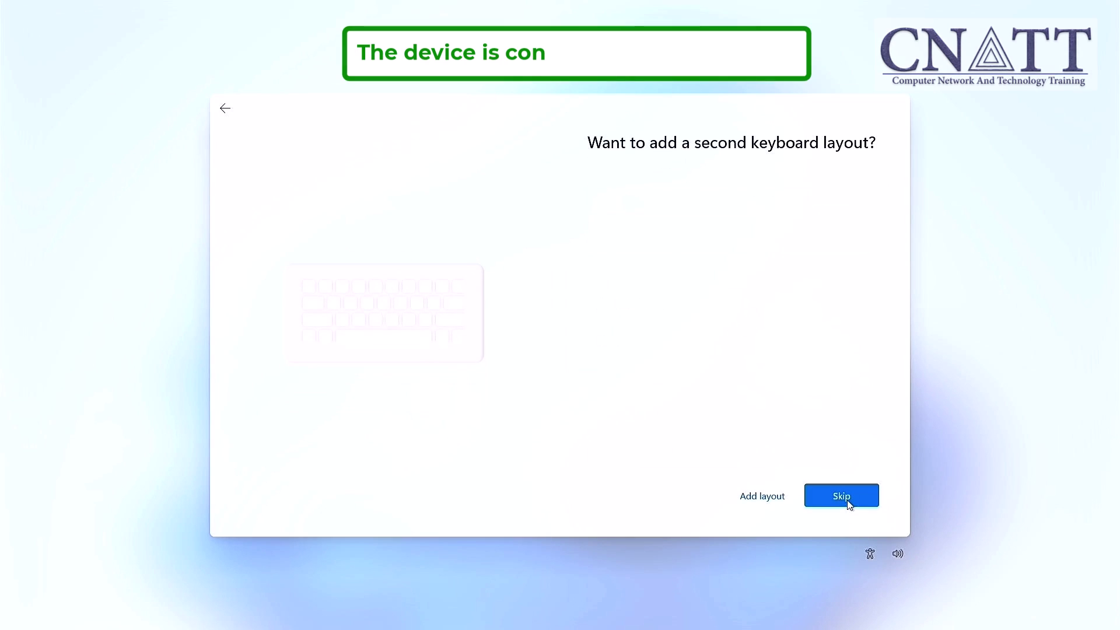
pyautogui.click(848, 503)
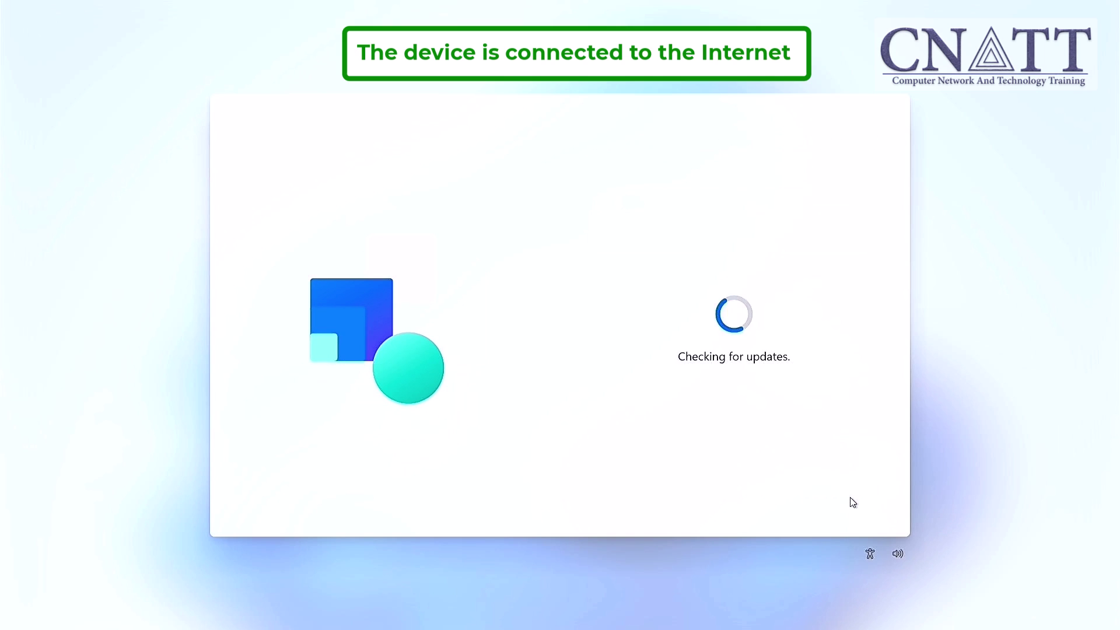
pyautogui.click(764, 497)
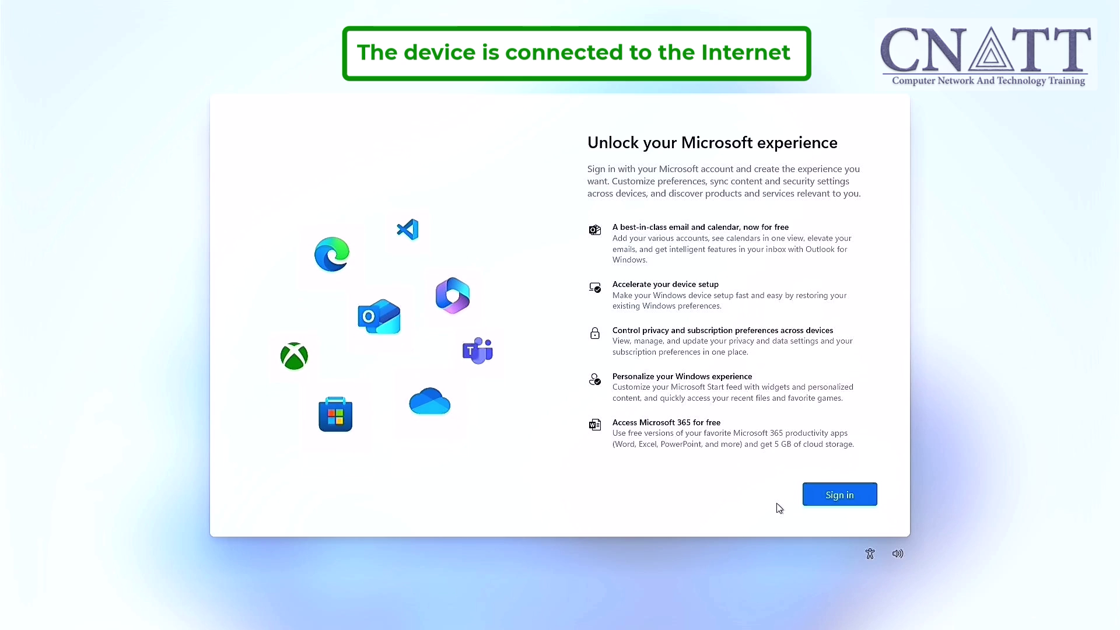
pyautogui.click(819, 501)
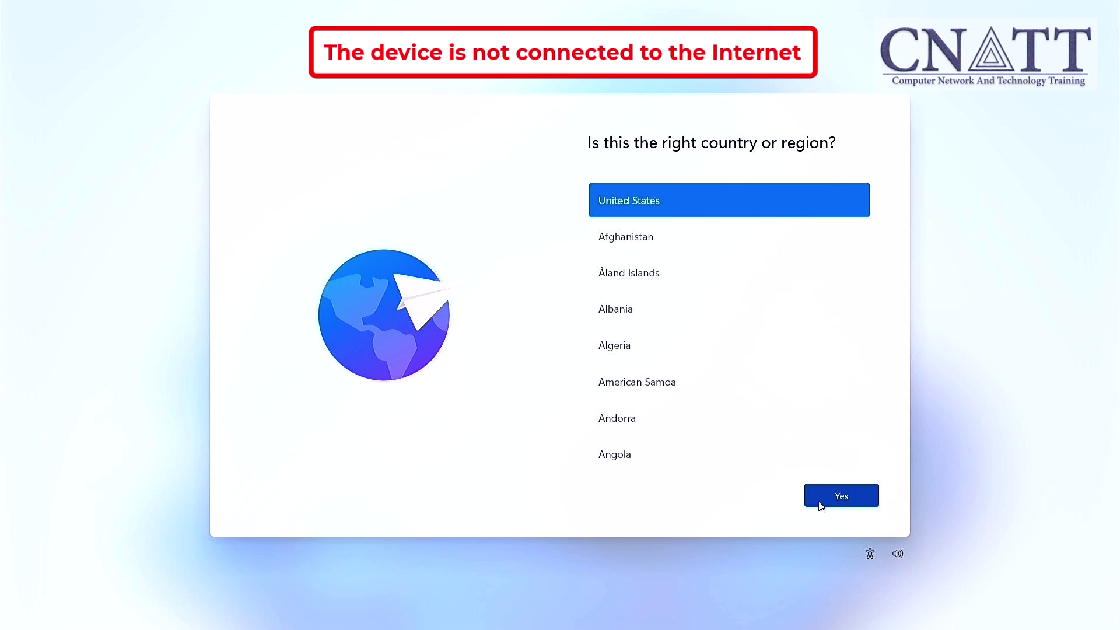
# Confirm United States and the suggested keyboard layout, and skip adding a second layout.
pyautogui.click(819, 505)
pyautogui.click(819, 505)
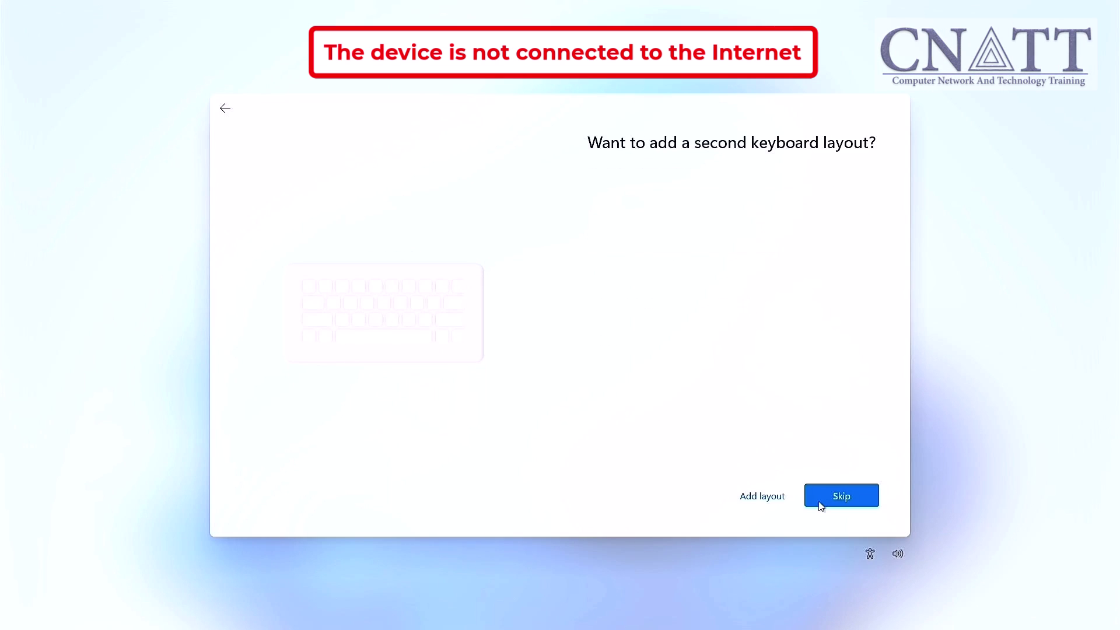
pyautogui.click(821, 505)
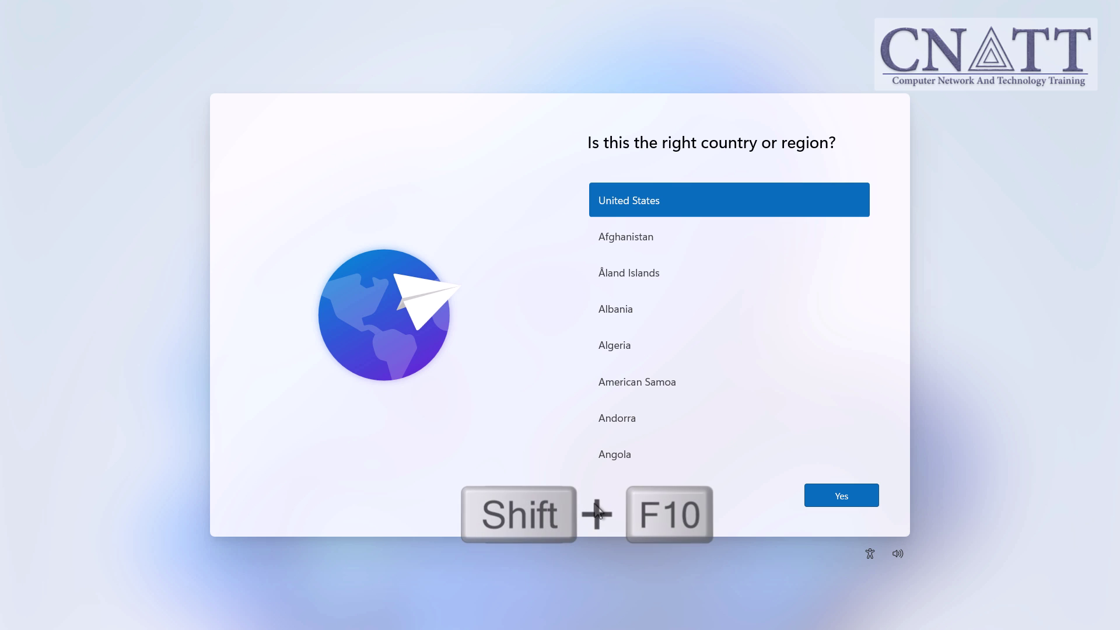
# Open an administrator Command Prompt over setup and enter the oobe\bypassnro command.
pyautogui.hotkey('shift', 'F10')
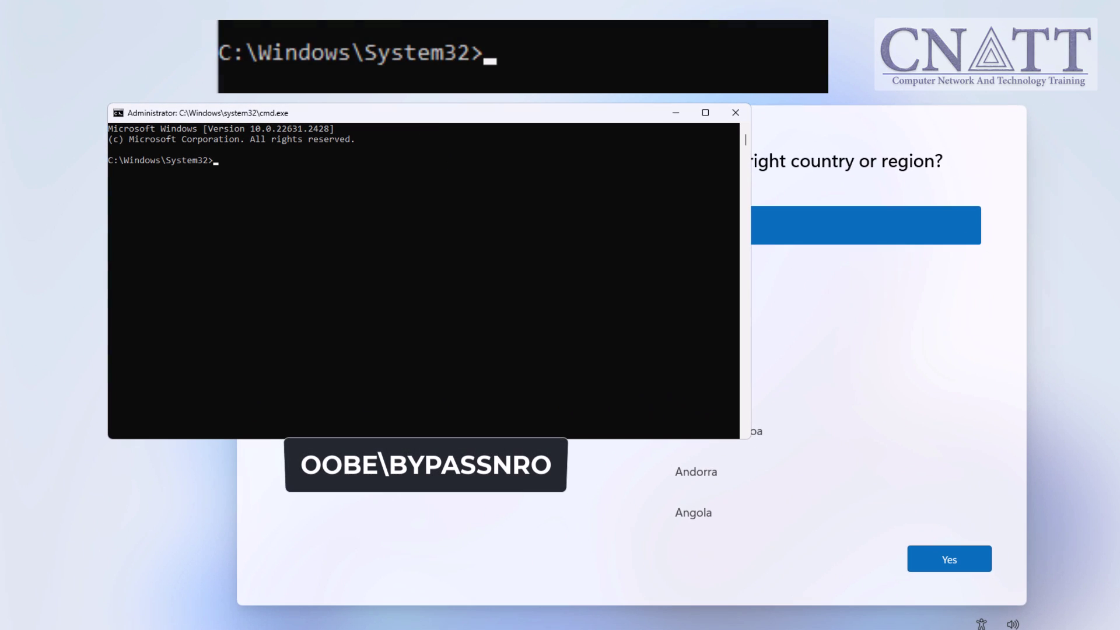
pyautogui.write('oobe')
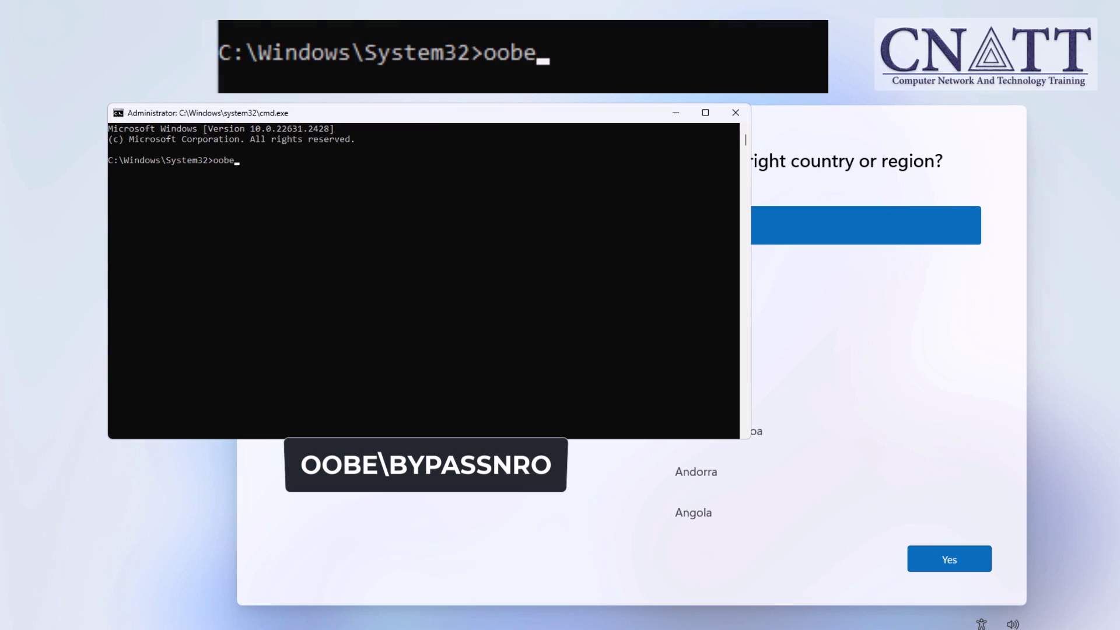
pyautogui.write('\x08ypass')
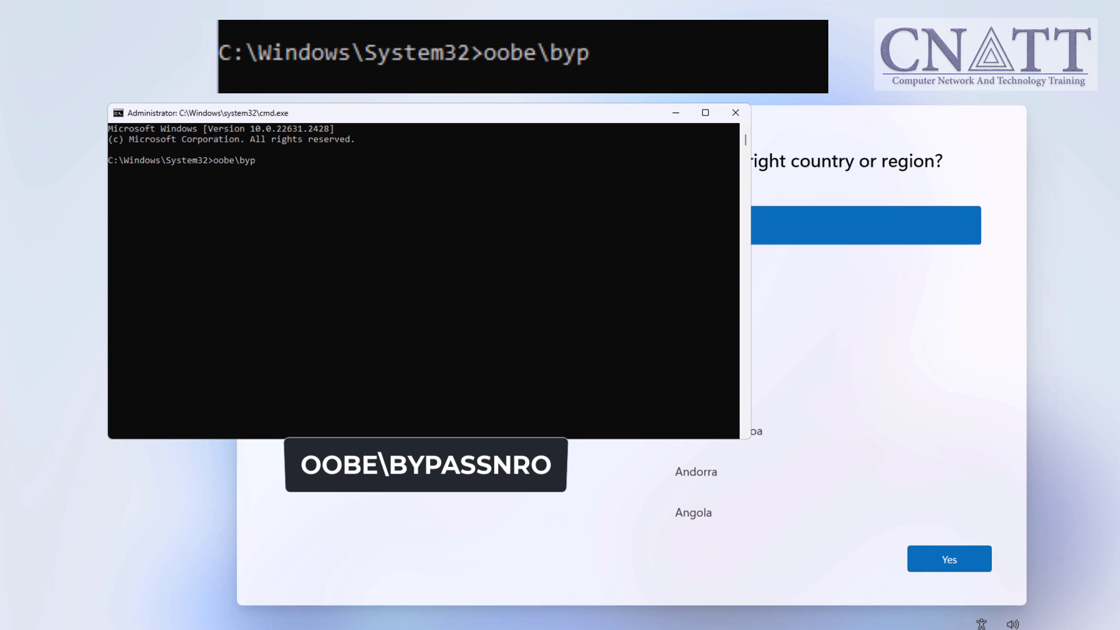
pyautogui.write('nro')
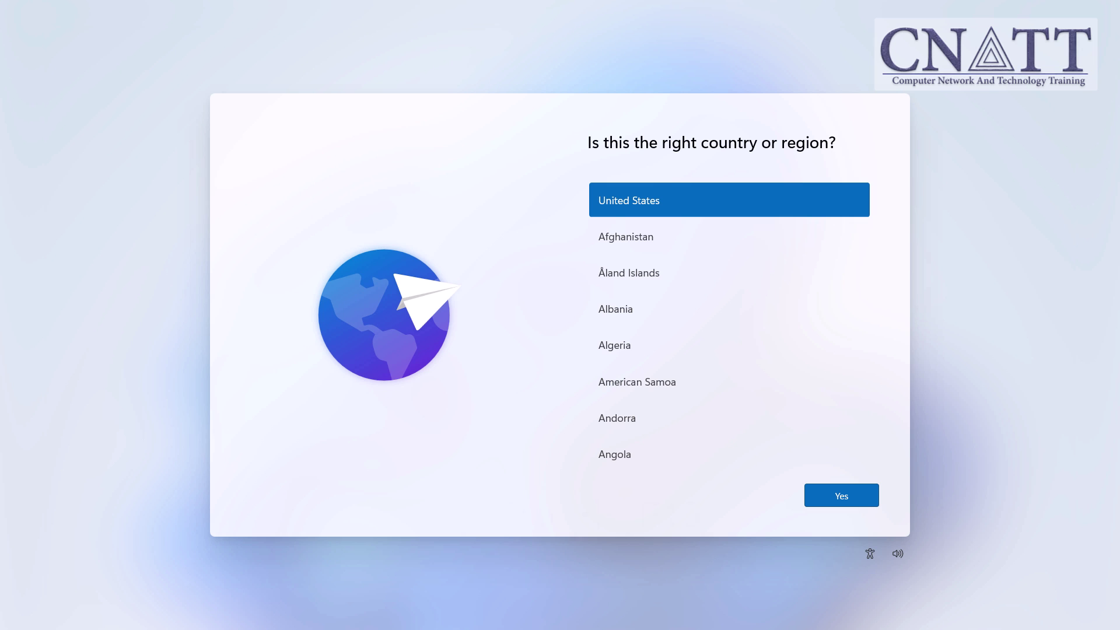
# Run ipconfig /release in an administrator Command Prompt, close it, and confirm United States as the region.
pyautogui.hotkey('shift', 'F10')
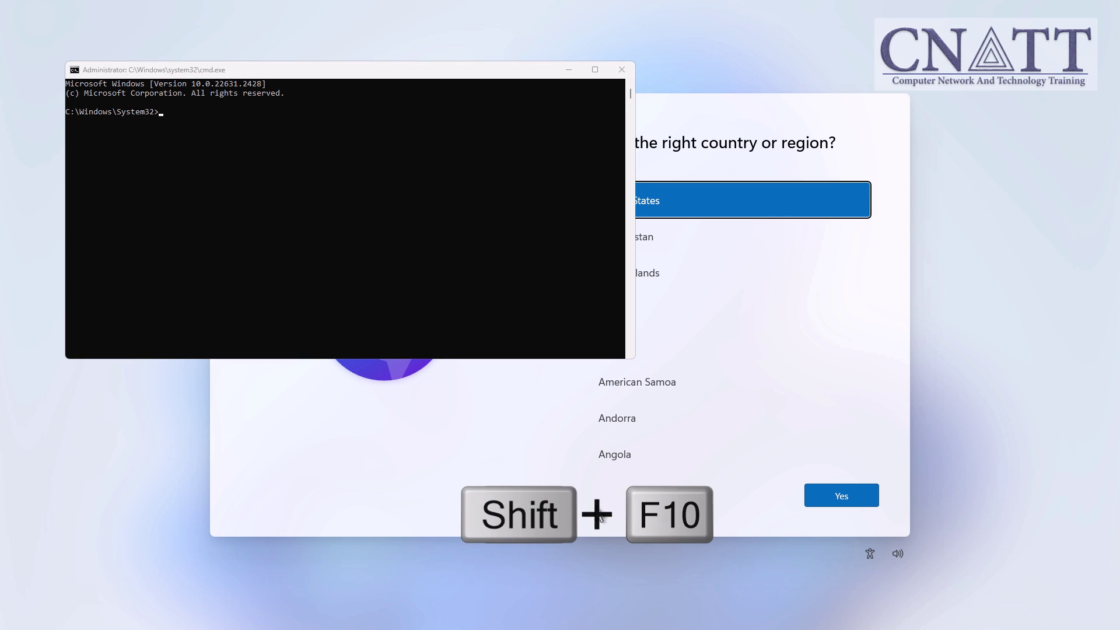
pyautogui.click(349, 226)
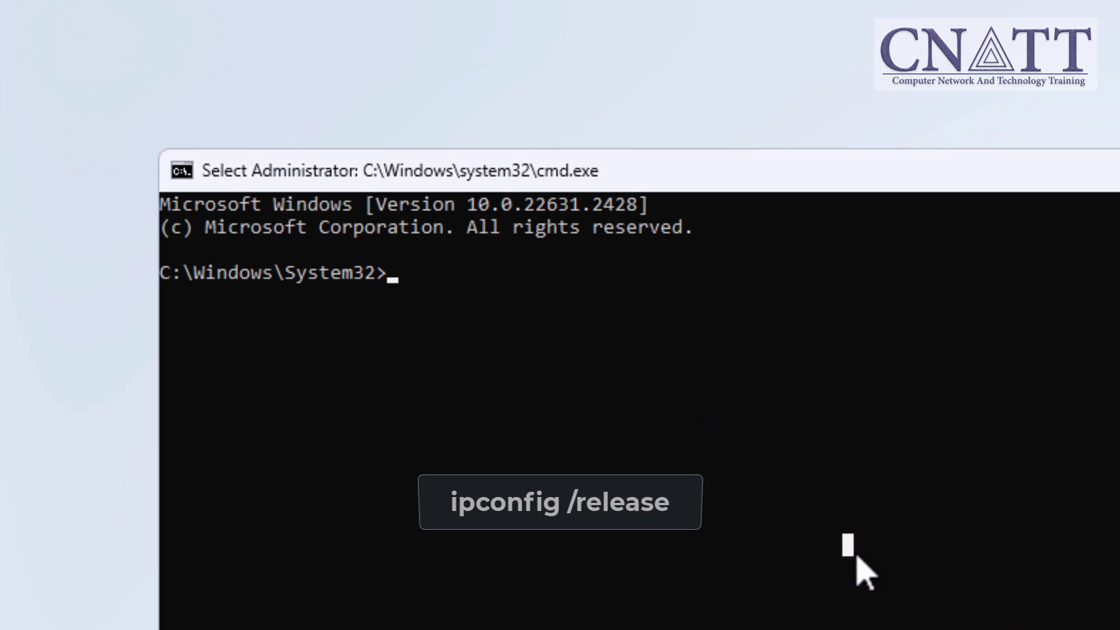
pyautogui.write('ipconfig')
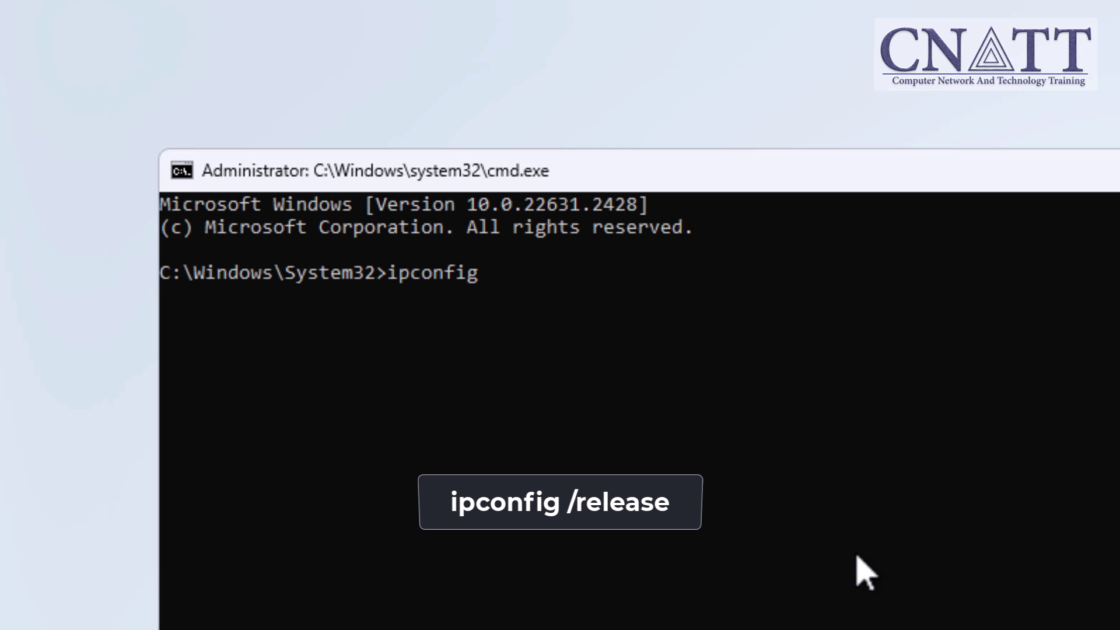
pyautogui.write(' /rele')
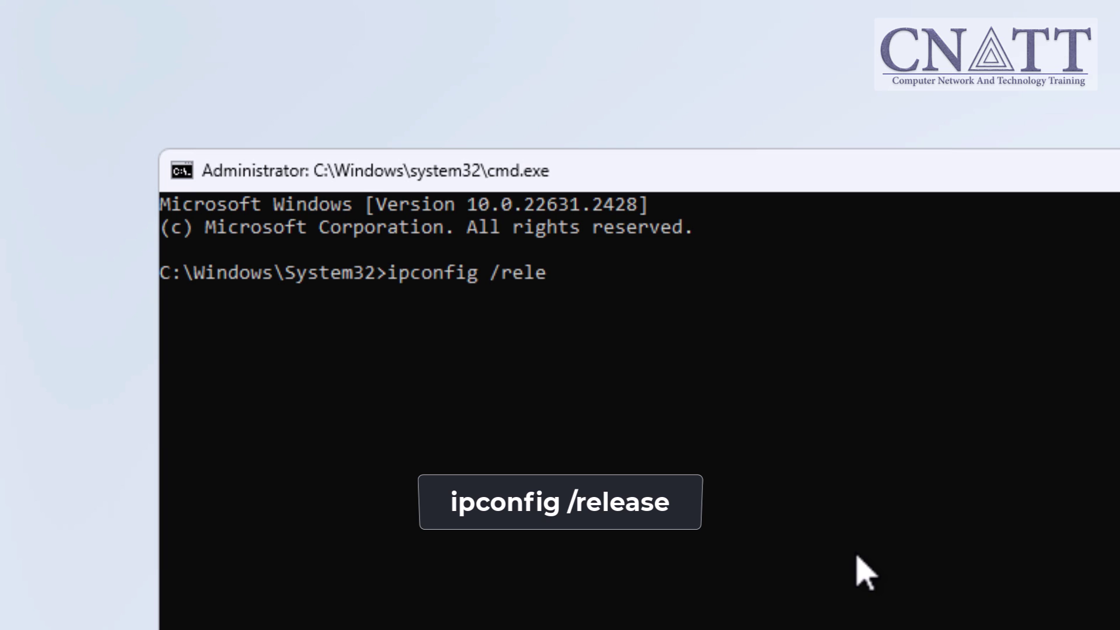
pyautogui.write('ase')
pyautogui.press('Return')
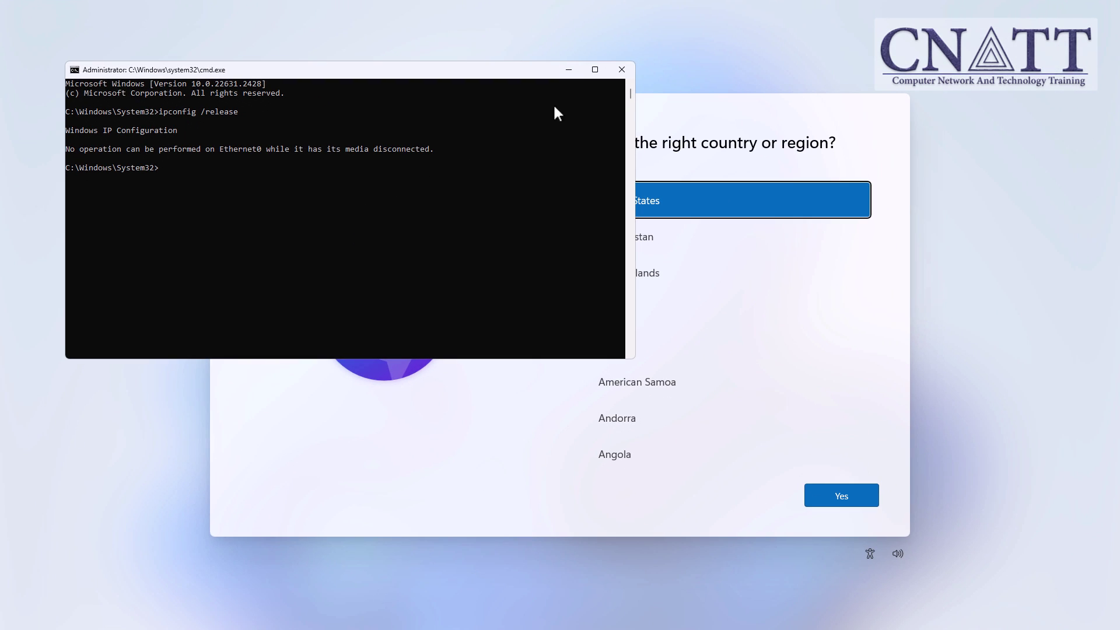
pyautogui.click(621, 69)
pyautogui.click(866, 495)
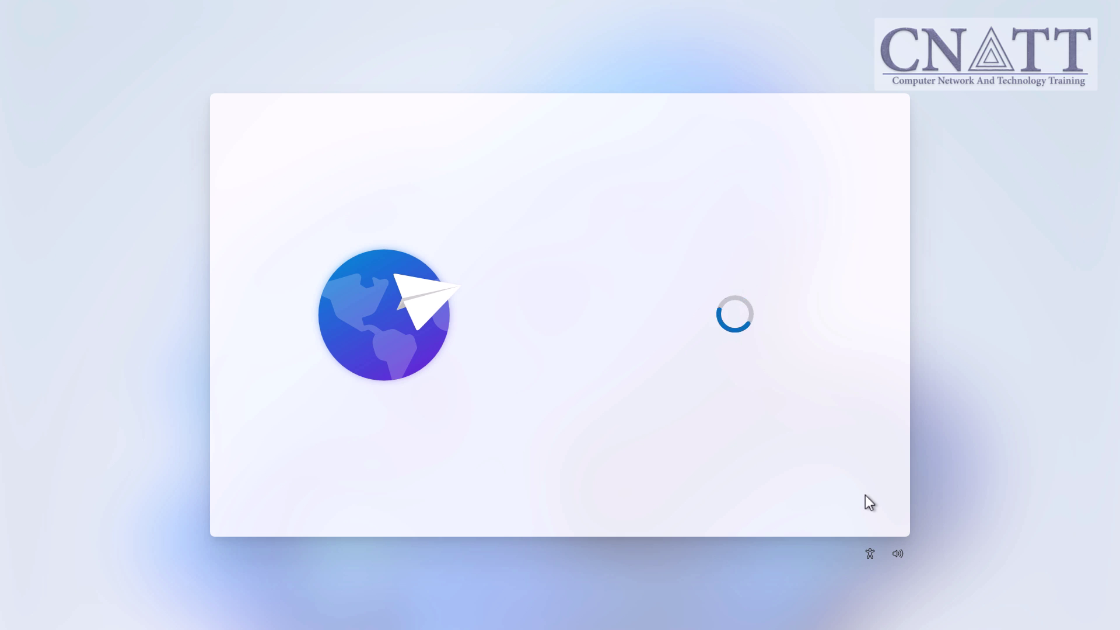
# Accept the keyboard layout, skip the second layout, and continue with limited setup without internet.
pyautogui.click(866, 496)
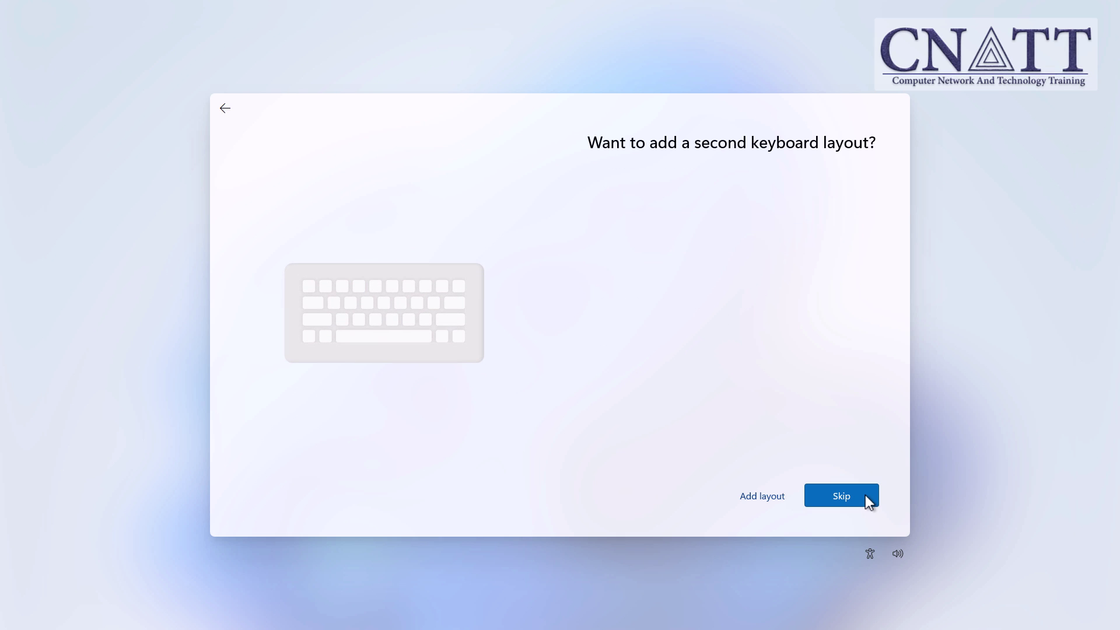
pyautogui.click(866, 496)
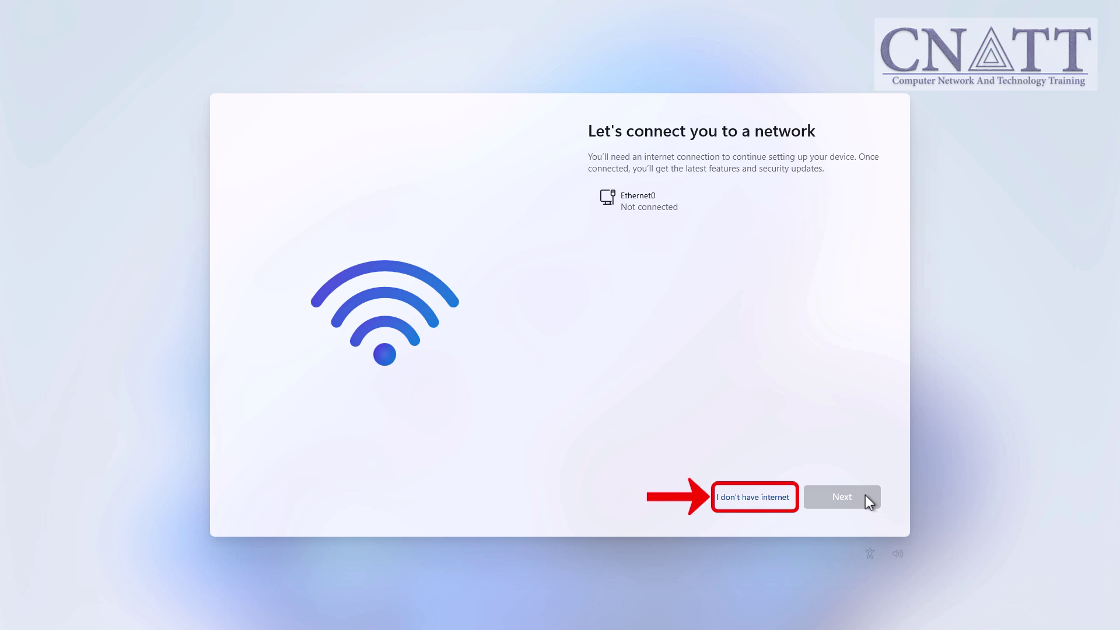
pyautogui.click(785, 514)
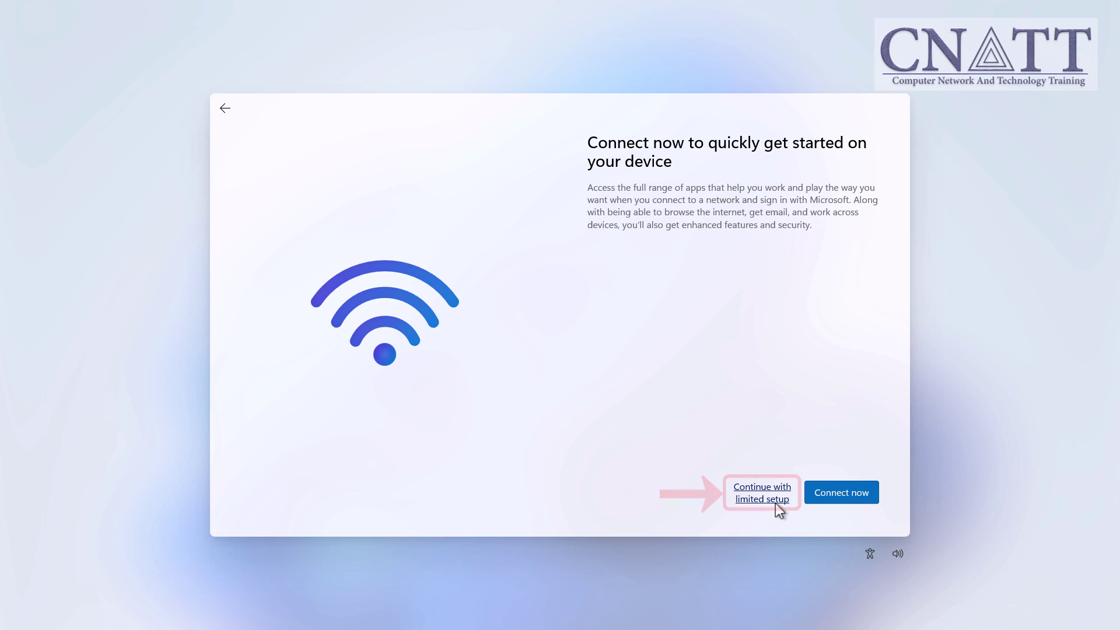
pyautogui.click(775, 504)
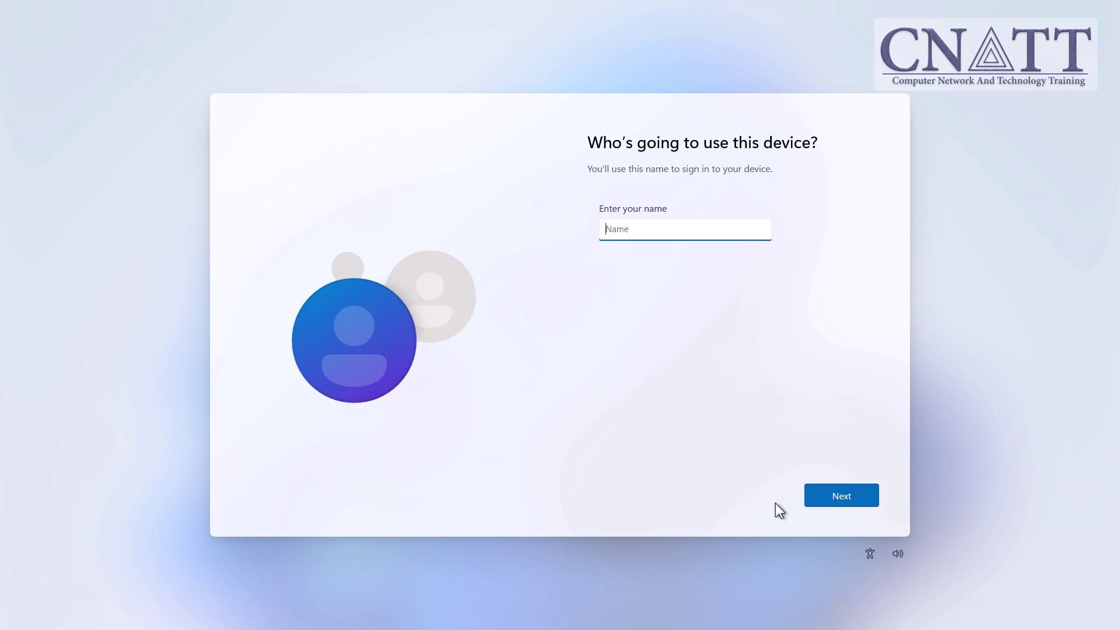
# Name the user CNATT, leave the password blank, and accept the default privacy settings.
pyautogui.write('CNA')
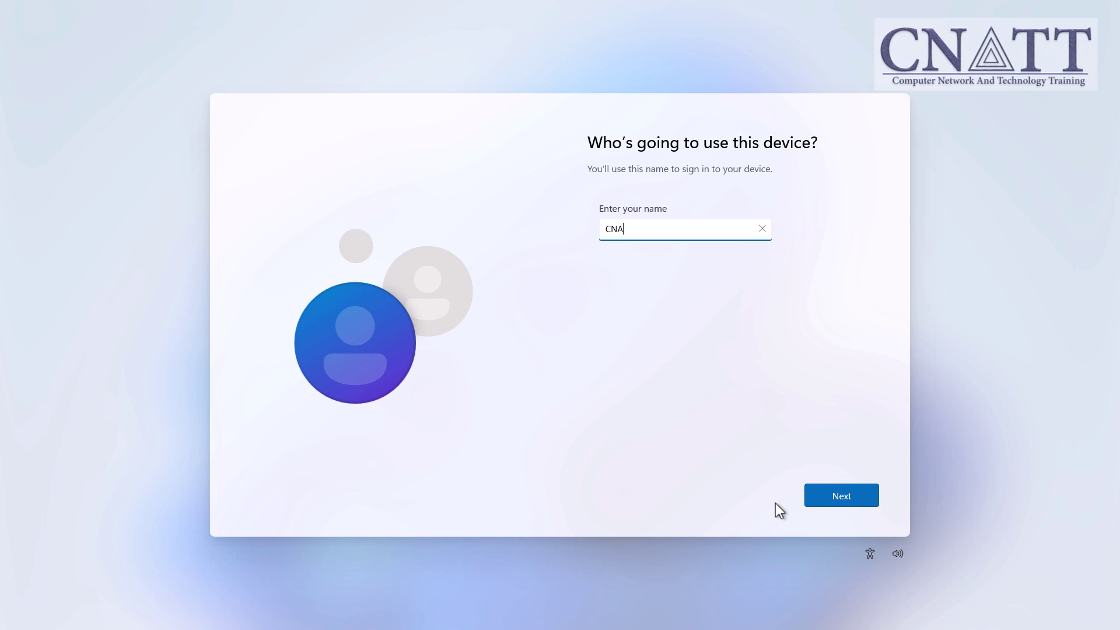
pyautogui.write('TT')
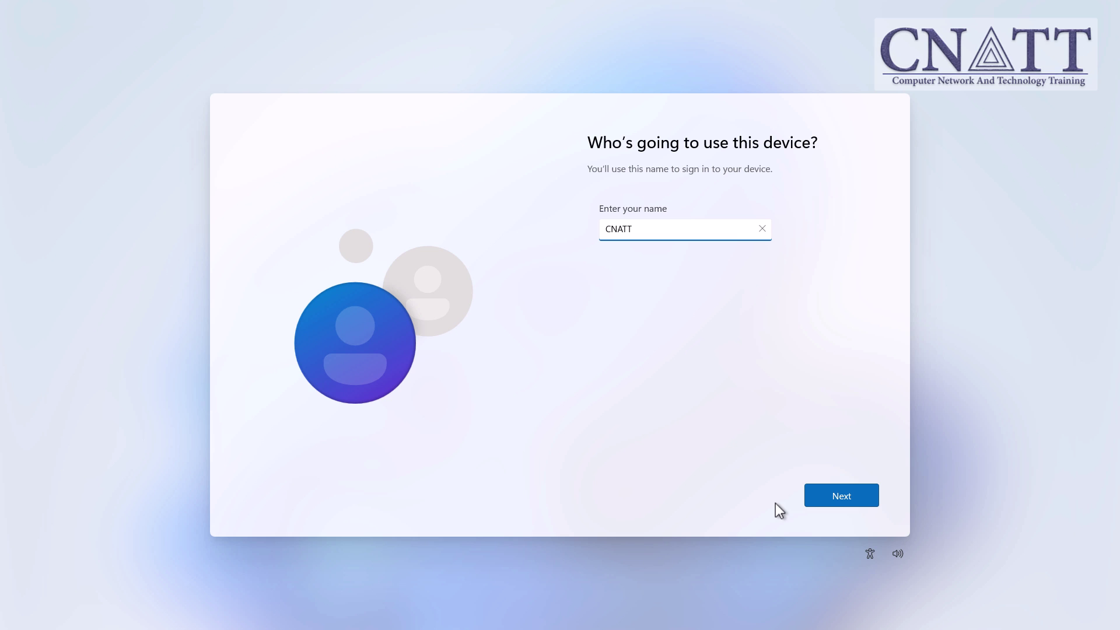
pyautogui.click(849, 505)
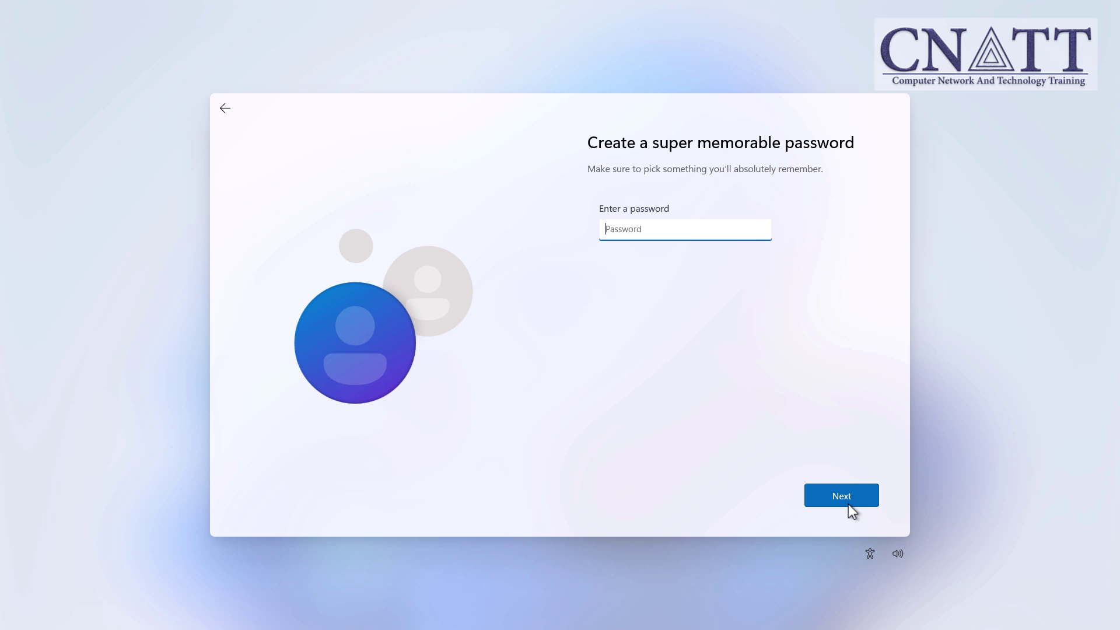
pyautogui.click(848, 504)
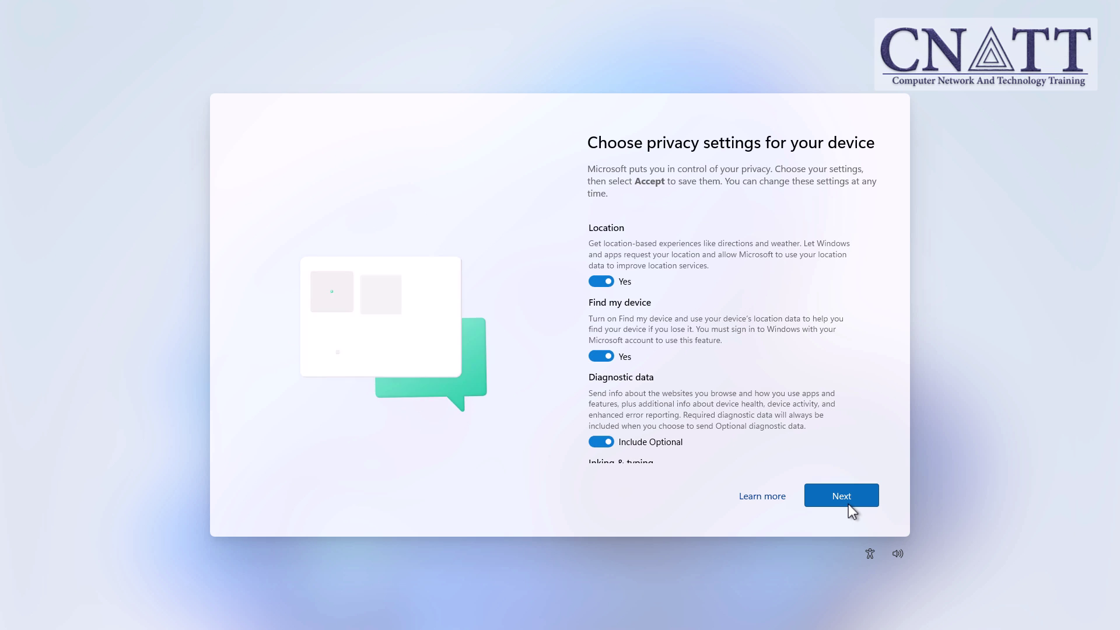
pyautogui.scroll(-5, 860, 351)
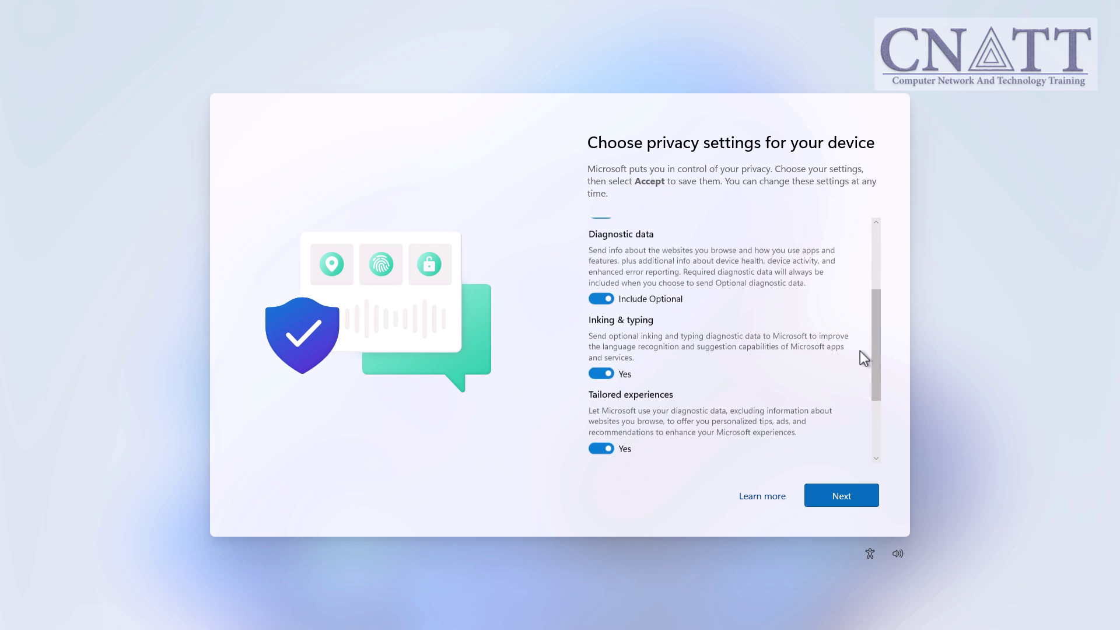
pyautogui.click(864, 484)
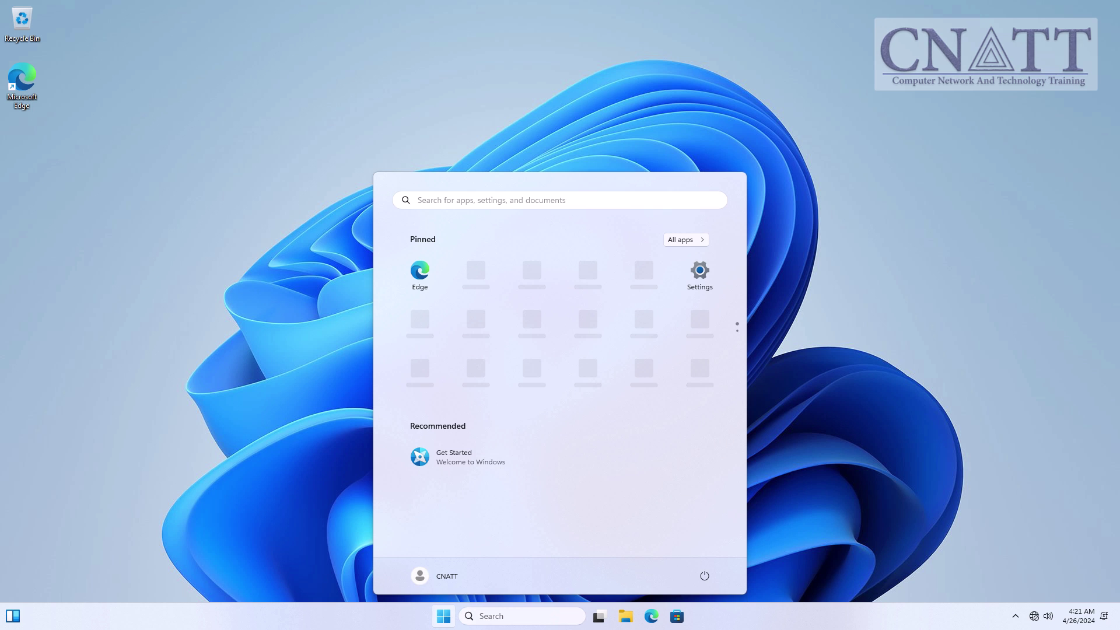
# From Start, open the CNATT account's options and choose Change account settings.
pyautogui.click(443, 585)
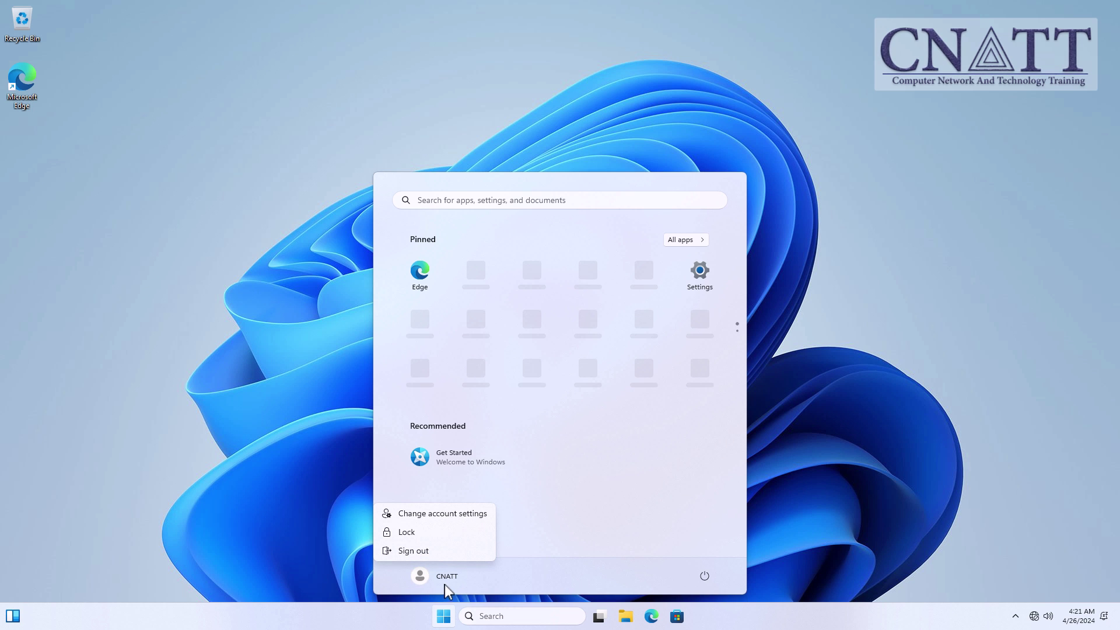
pyautogui.click(463, 517)
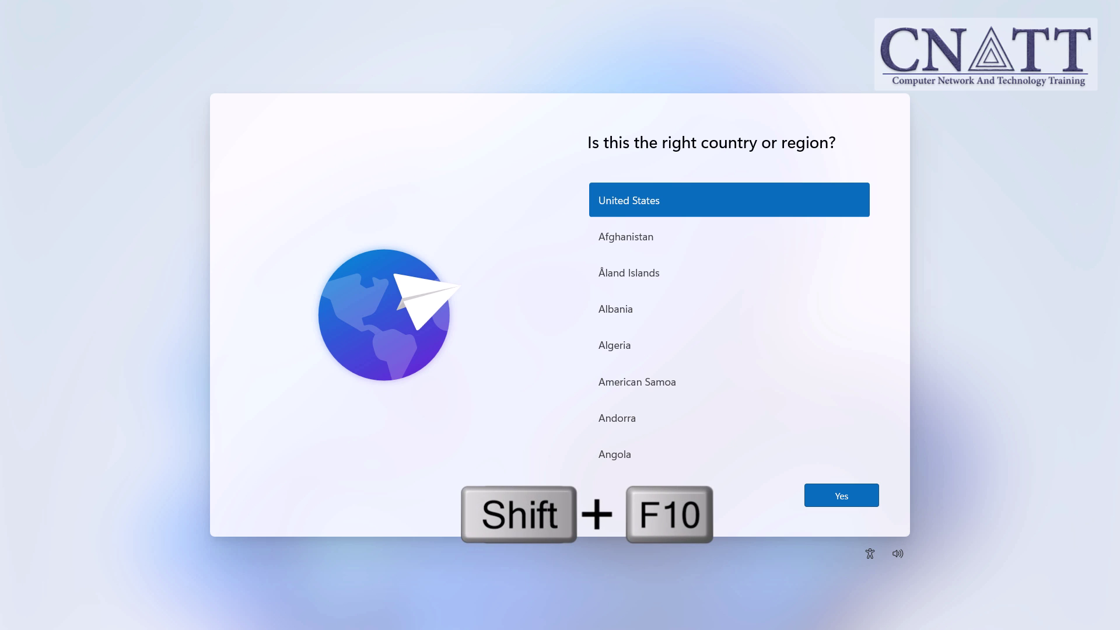
# Launch Settings from an administrator Command Prompt using start ms-settings:.
pyautogui.hotkey('shift', 'F10')
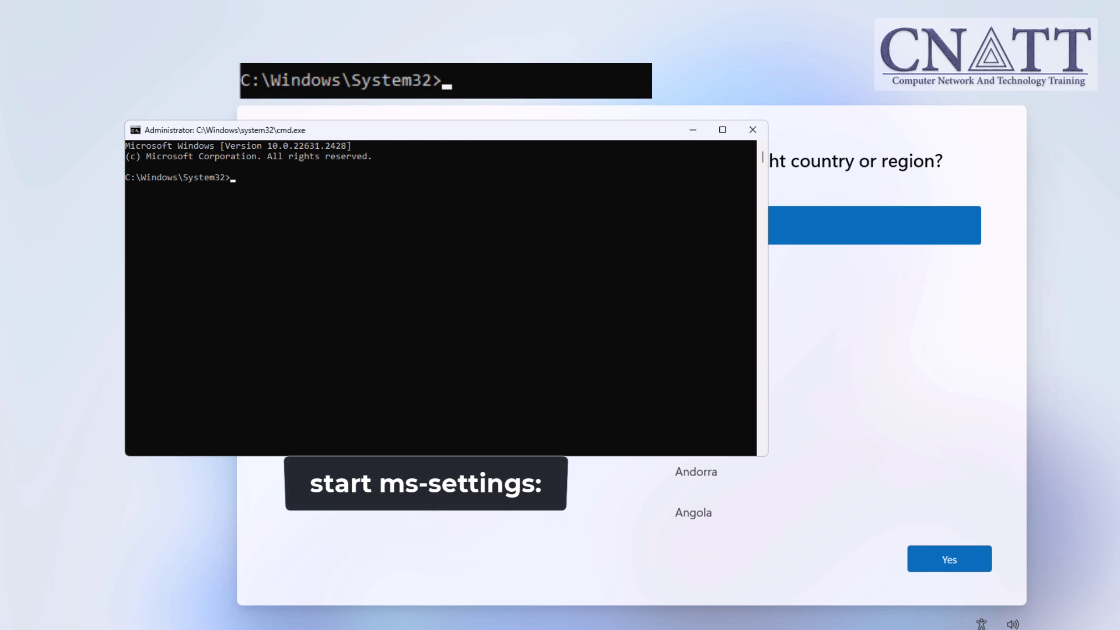
pyautogui.write('sta')
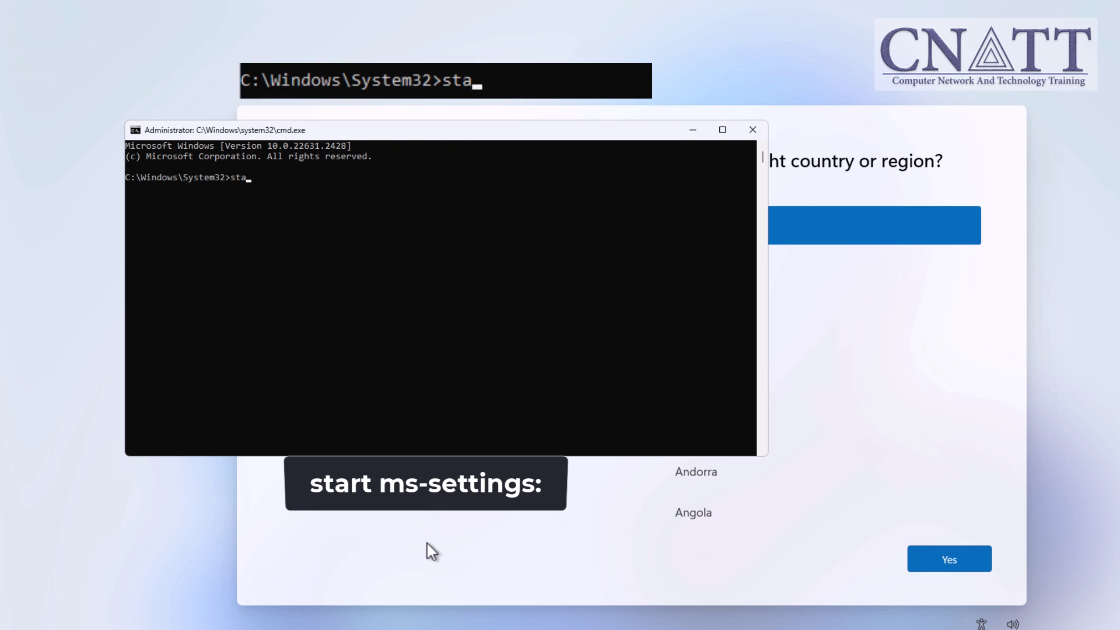
pyautogui.write('rt ms-sett')
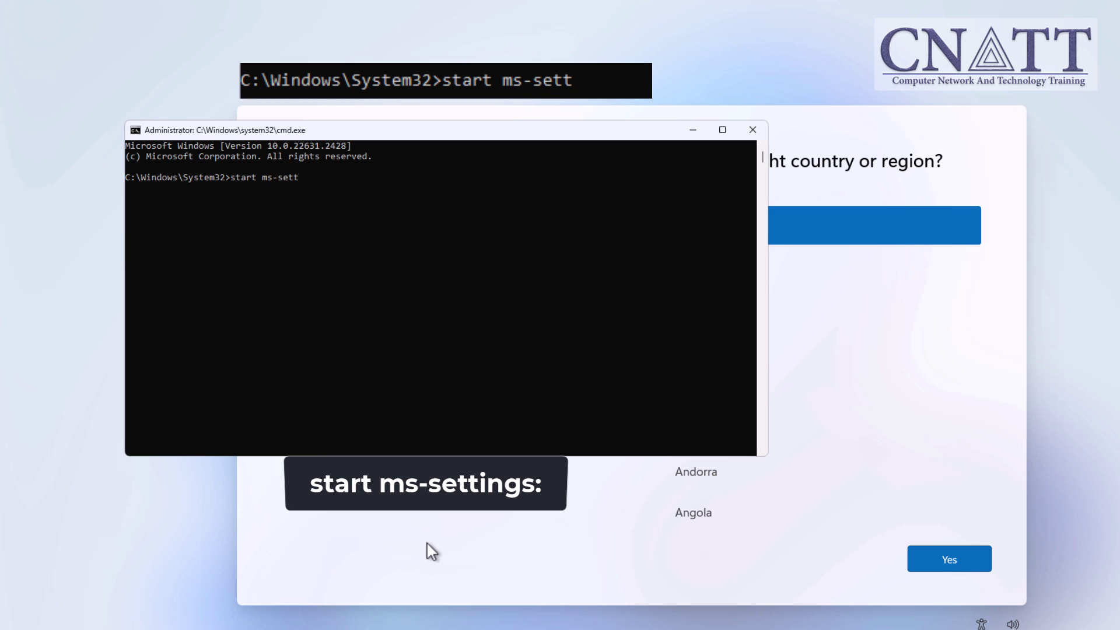
pyautogui.write('ings:')
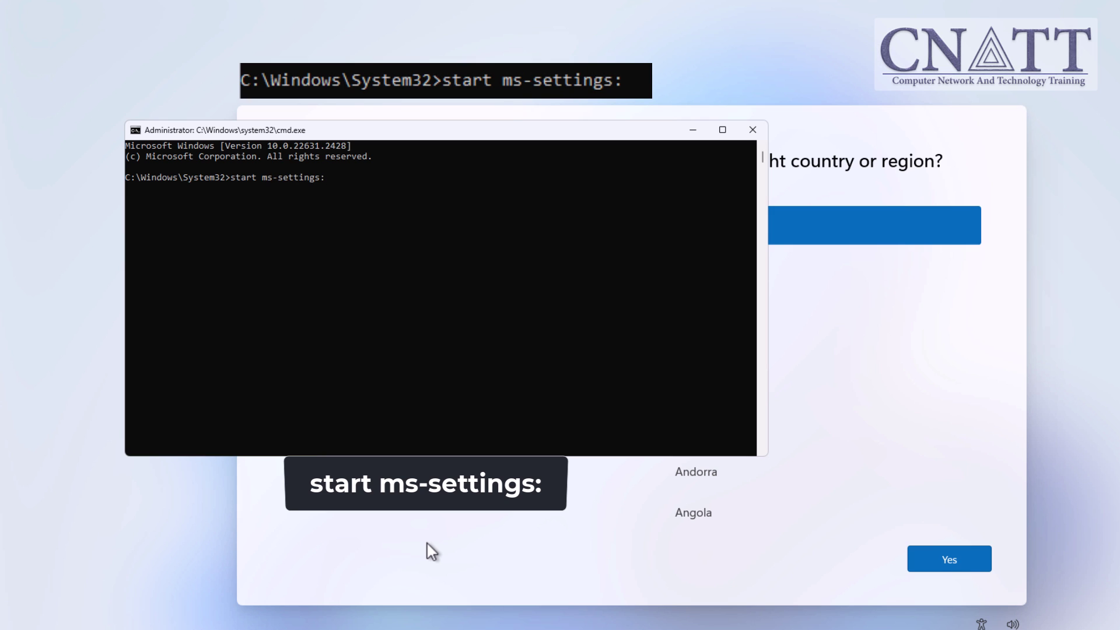
pyautogui.press('Return')
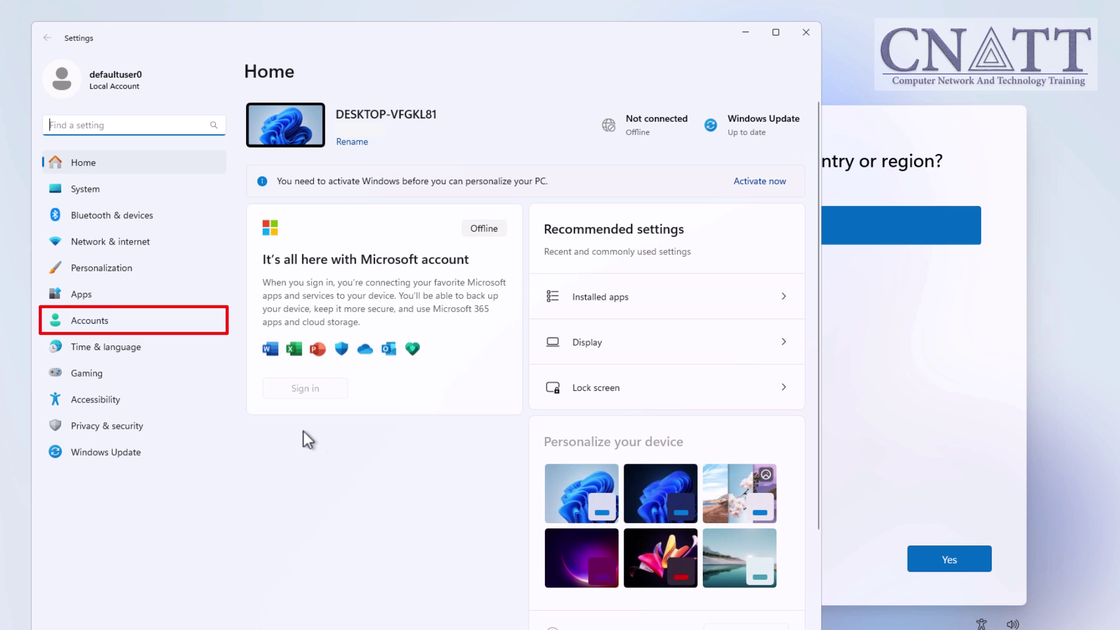
# Add a local account named CNATT under Accounts > Other users, then close Settings.
pyautogui.click(181, 334)
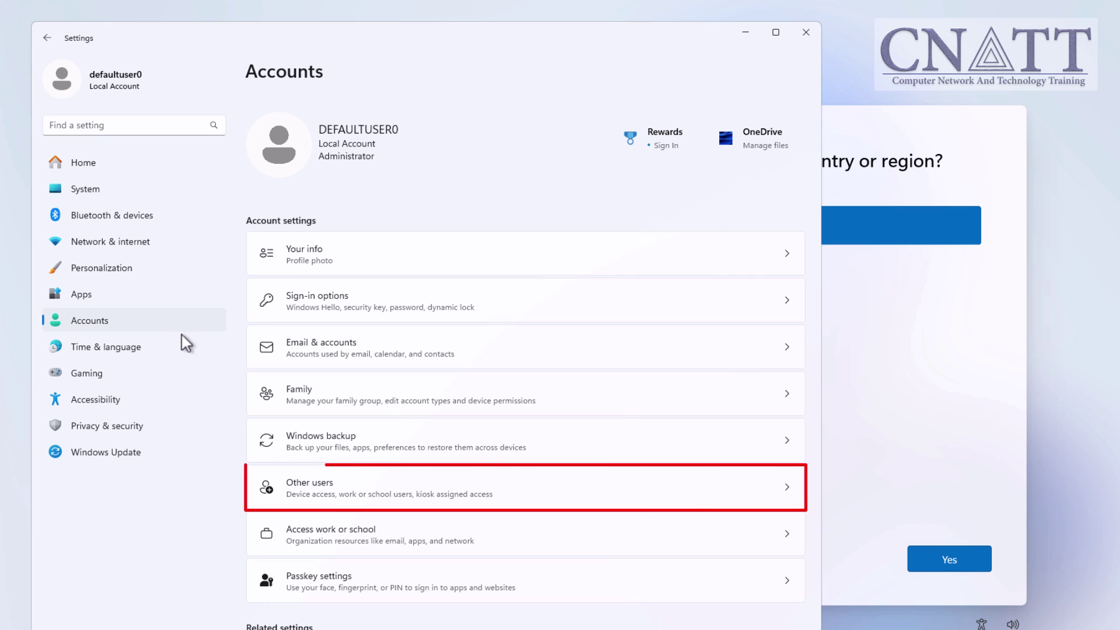
pyautogui.click(348, 504)
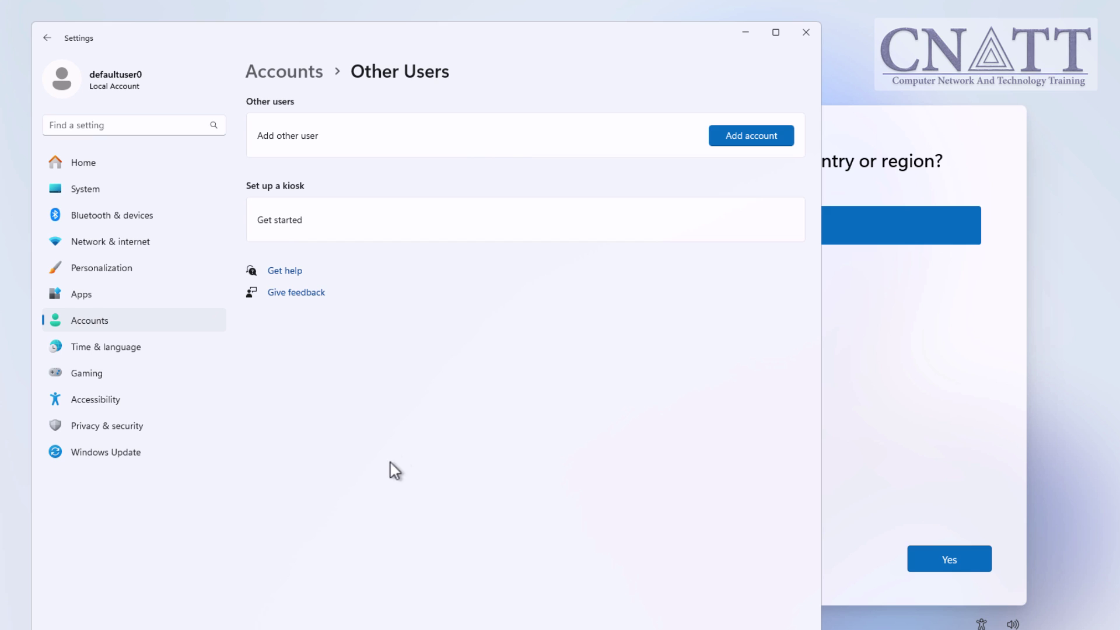
pyautogui.click(726, 140)
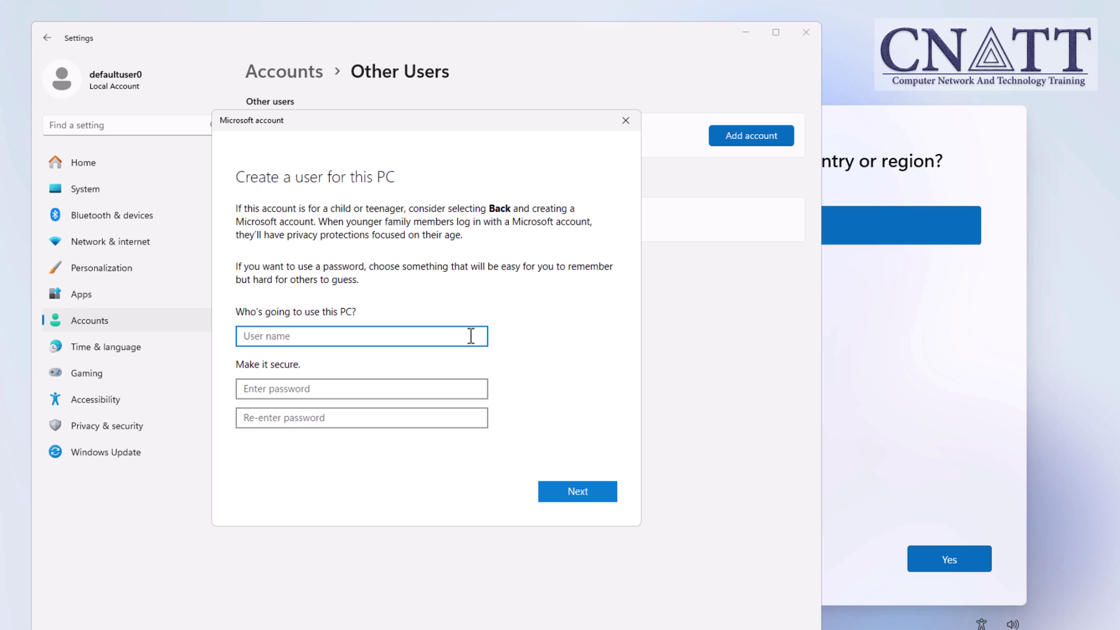
pyautogui.write('CNATT')
pyautogui.click(598, 493)
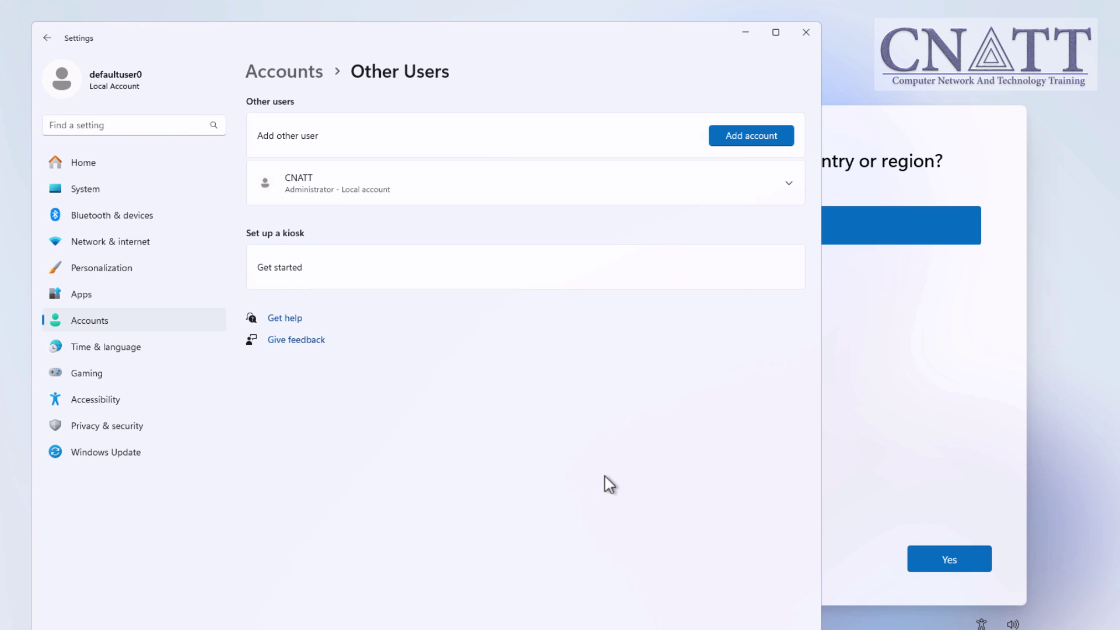
pyautogui.click(804, 34)
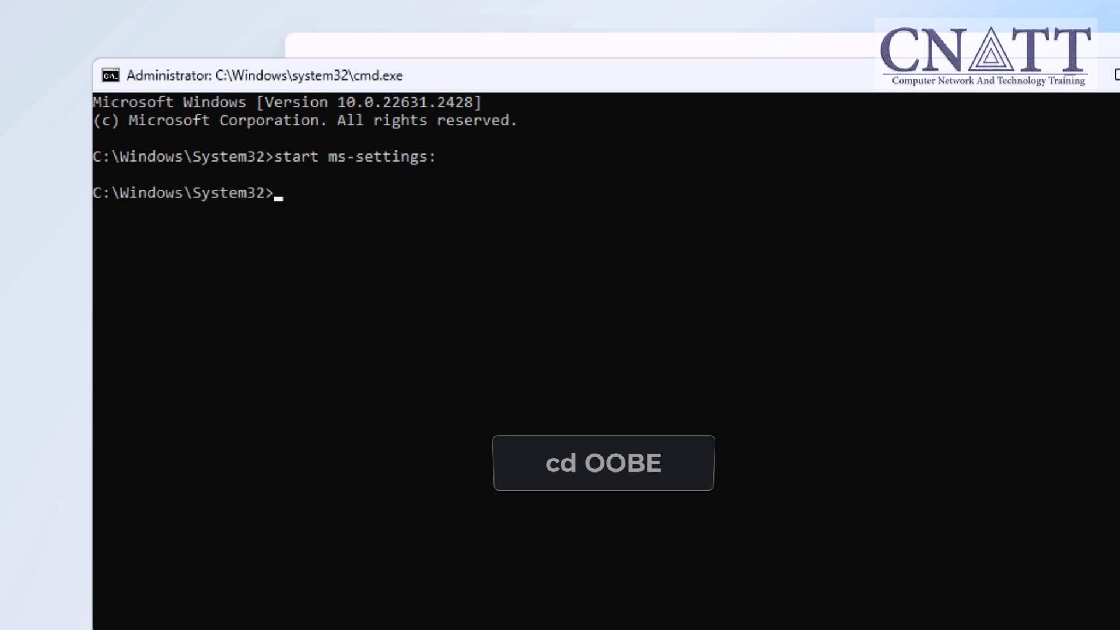
# Change into the oobe folder and run msoobe.exe && shutdown.exe -r.
pyautogui.write('cd')
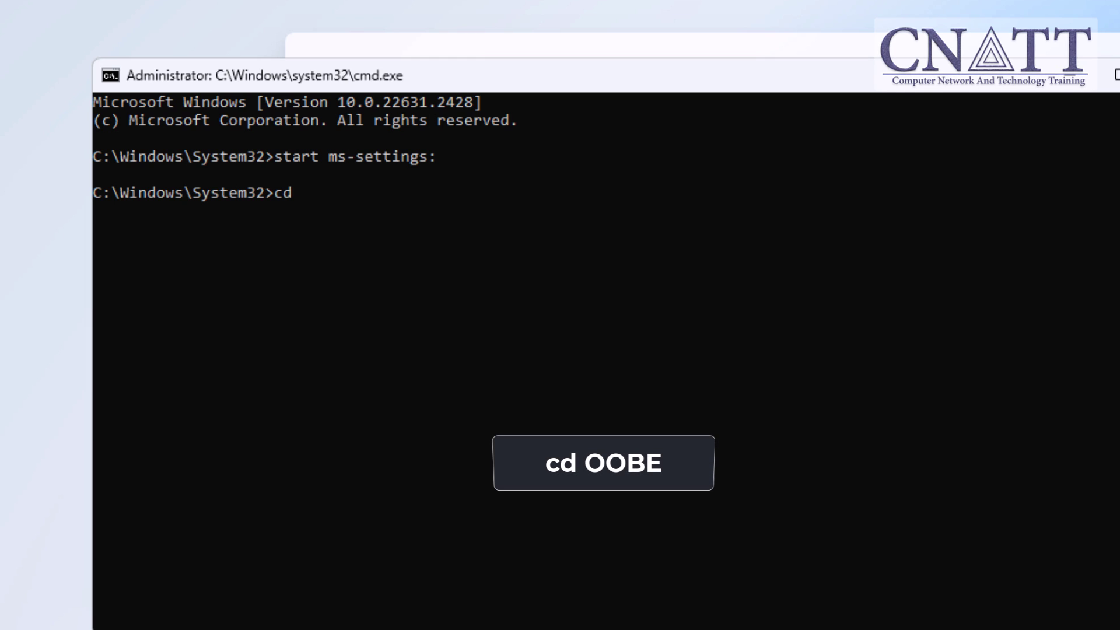
pyautogui.write(' o')
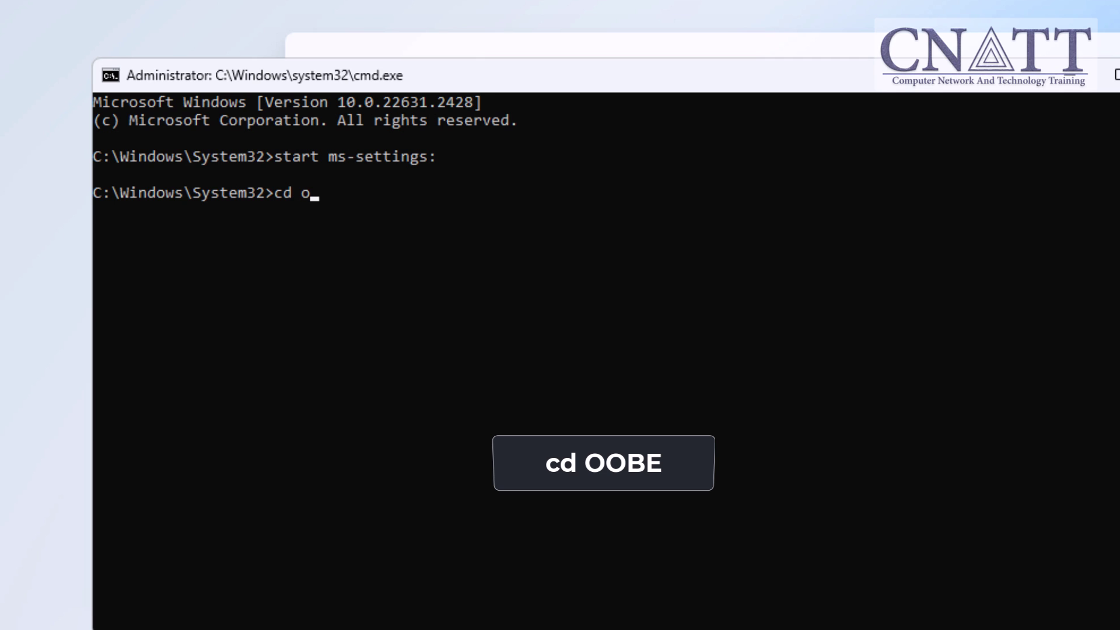
pyautogui.write('obe')
pyautogui.press('Return')
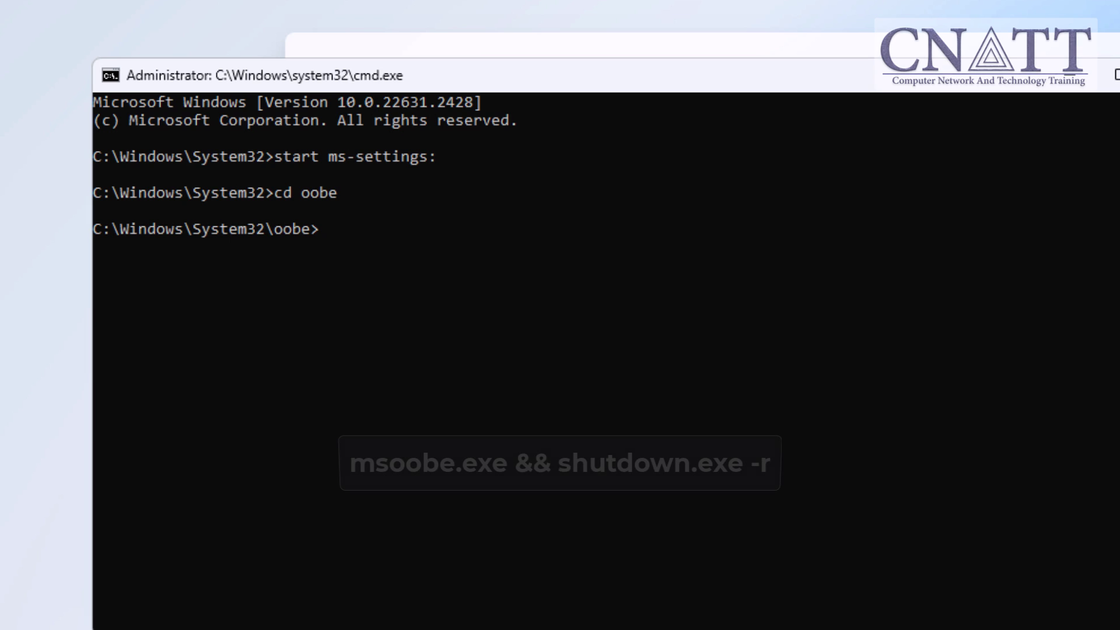
pyautogui.write('mso')
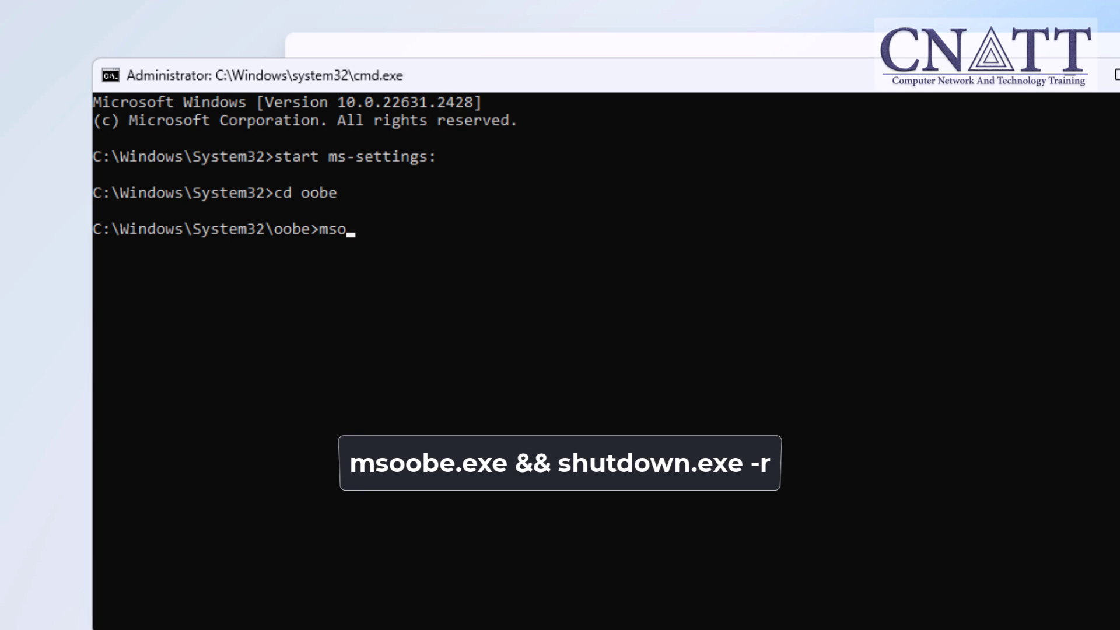
pyautogui.write('obe.exe &&')
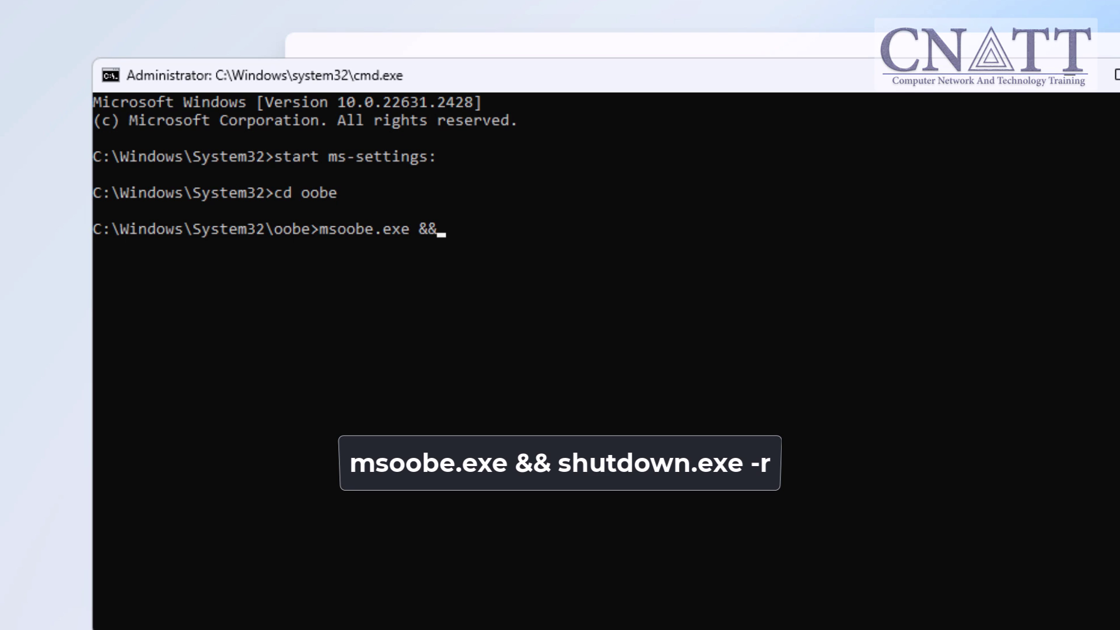
pyautogui.write(' shu')
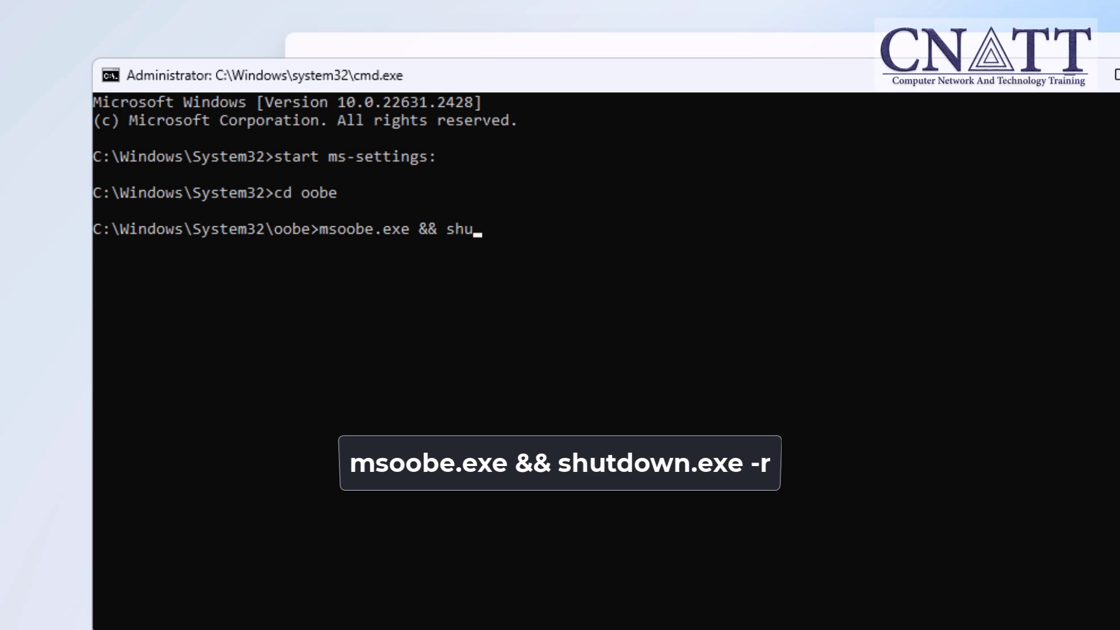
pyautogui.write('tdown')
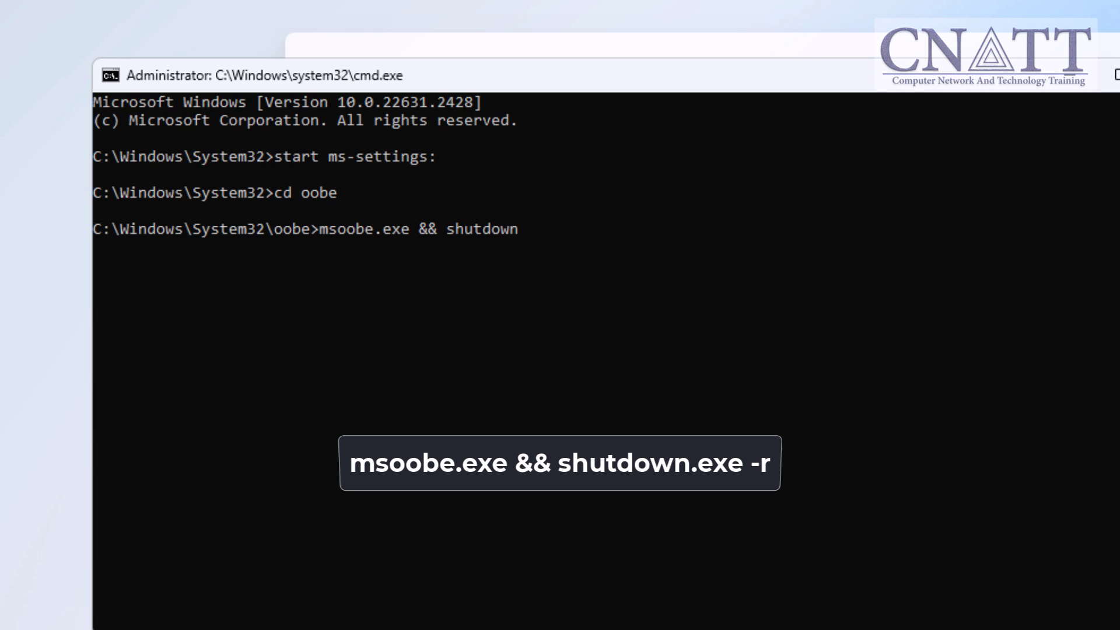
pyautogui.write('.exe -r')
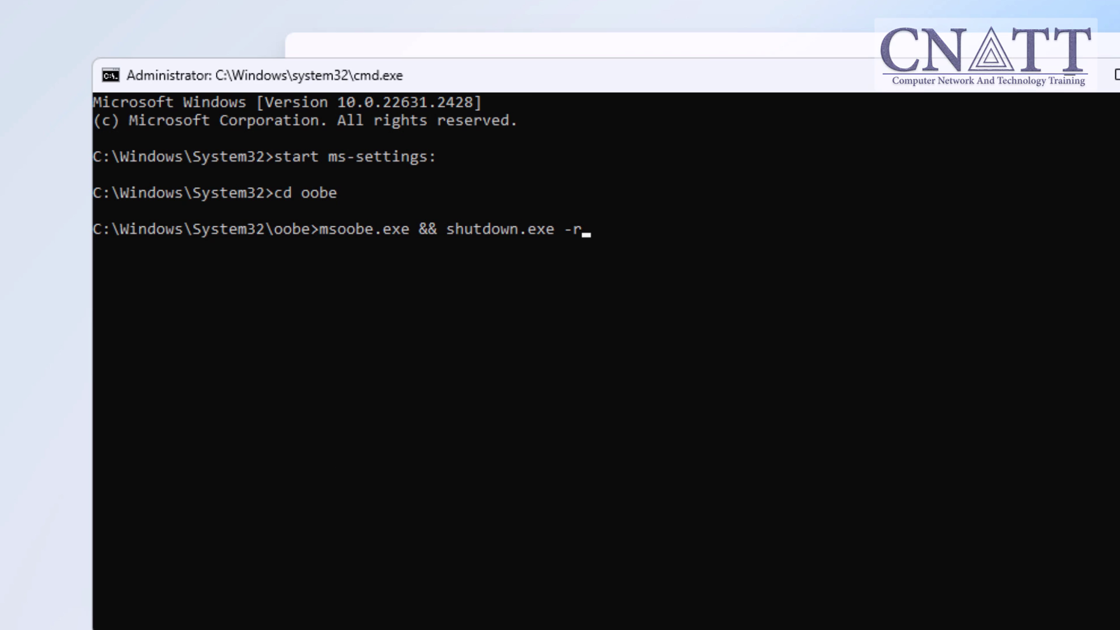
pyautogui.press('Return')
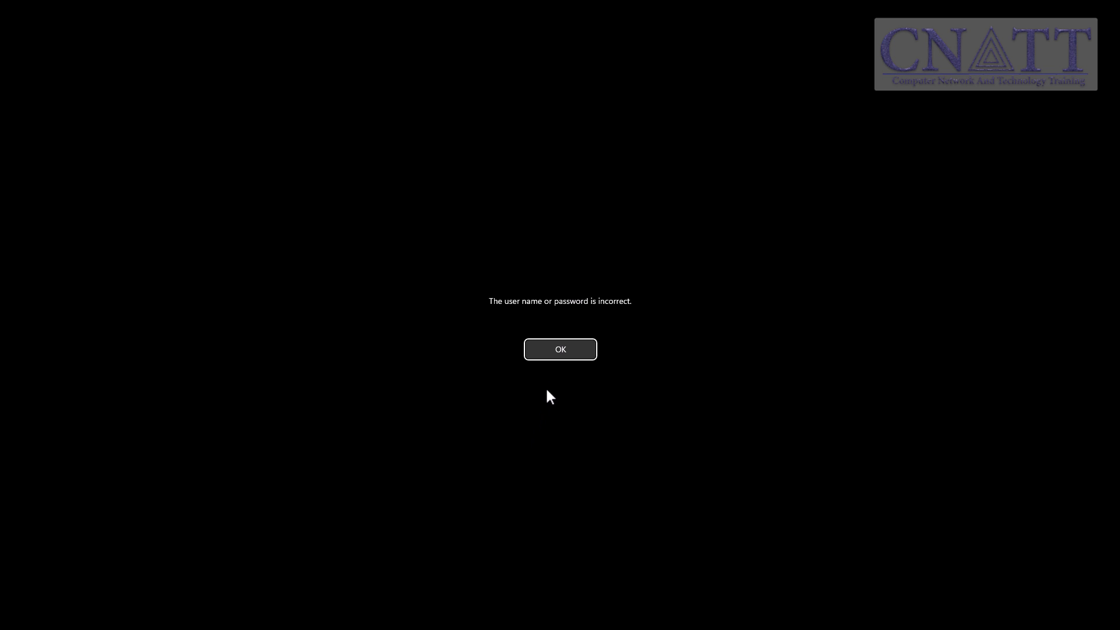
# Dismiss the incorrect-password error, accept the privacy settings, and open the CNATT account's settings.
pyautogui.click(555, 352)
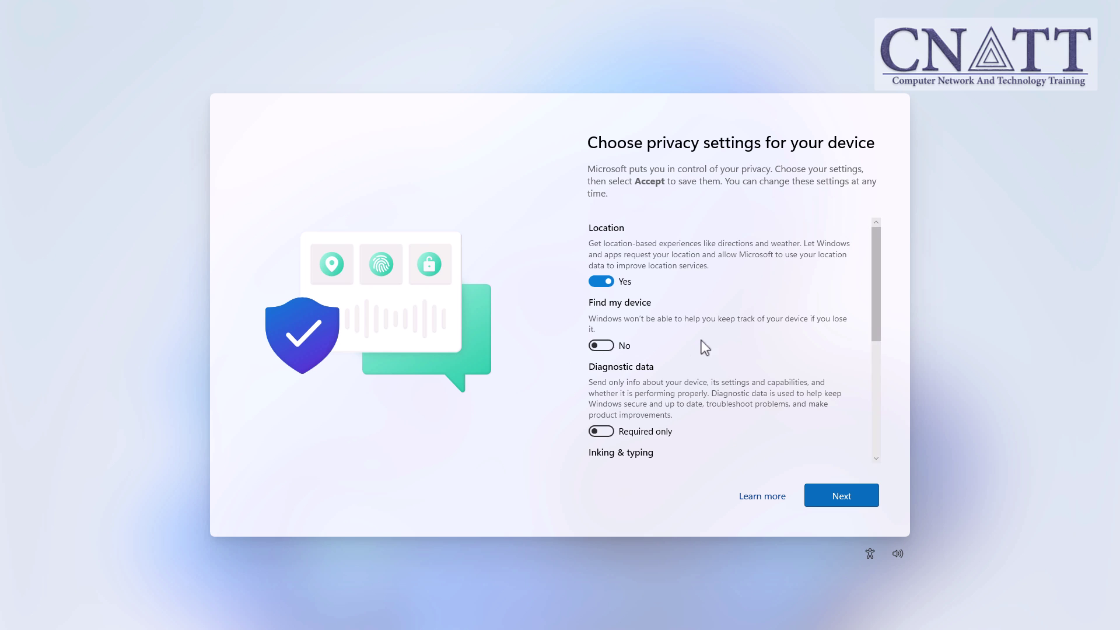
pyautogui.scroll(-10, 840, 358)
pyautogui.click(862, 500)
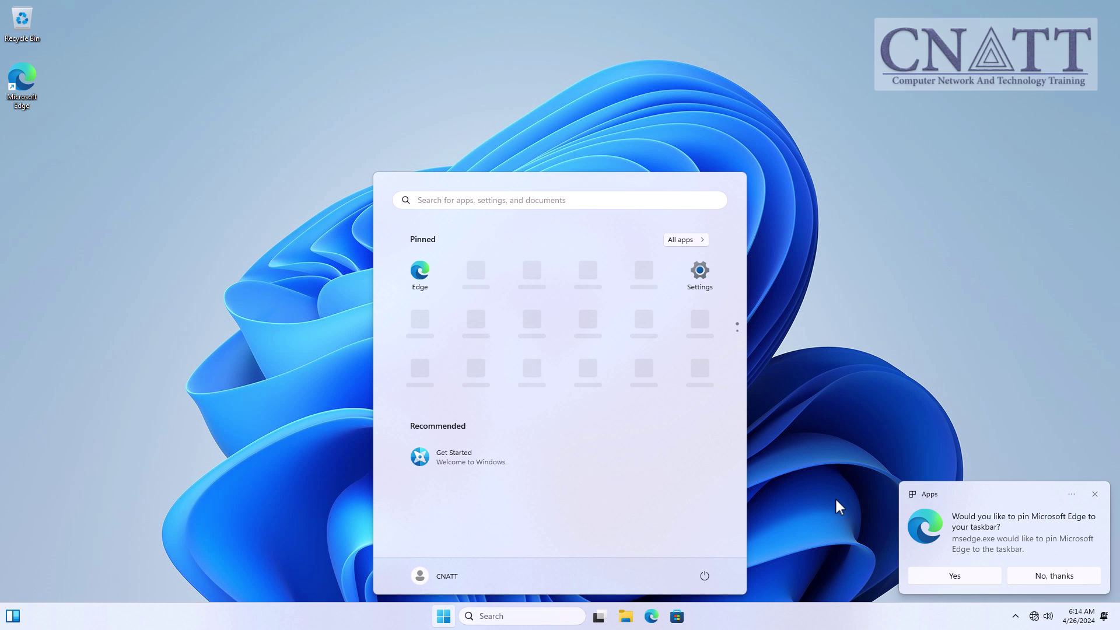
pyautogui.click(458, 569)
pyautogui.click(455, 486)
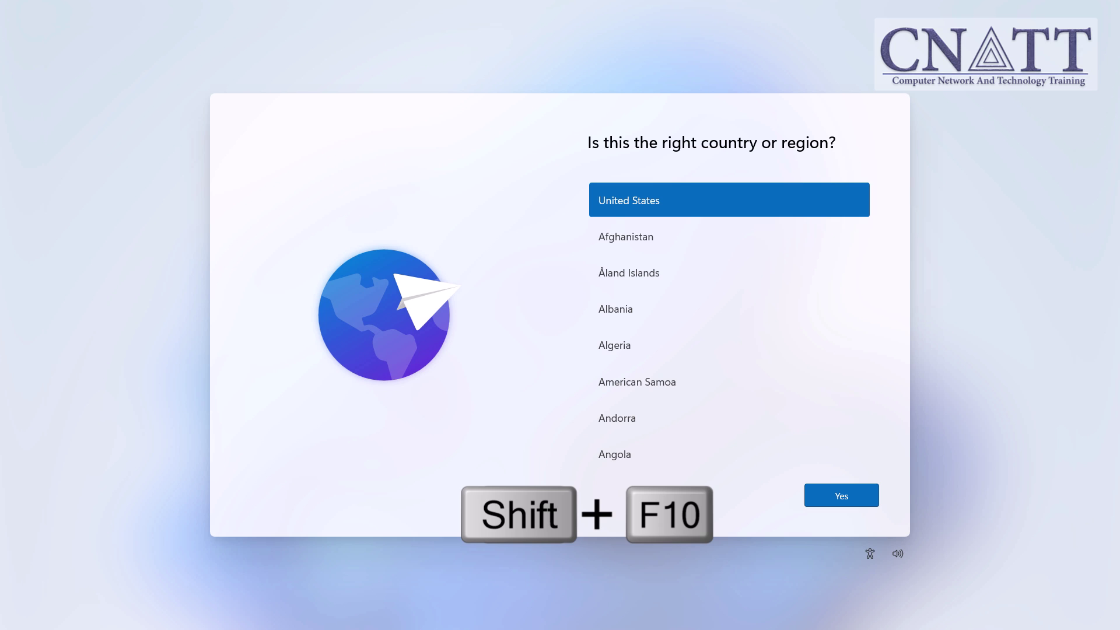
# From an administrator Command Prompt over setup, create local user CNATT with net.exe user "CNATT" /add.
pyautogui.hotkey('shift', 'F10')
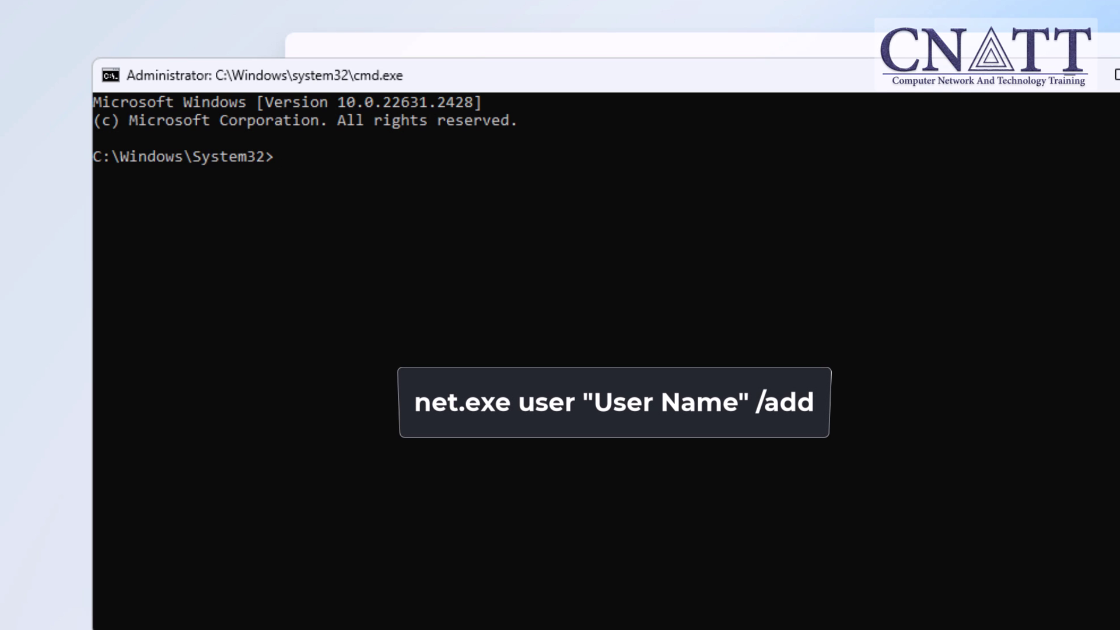
pyautogui.write('net')
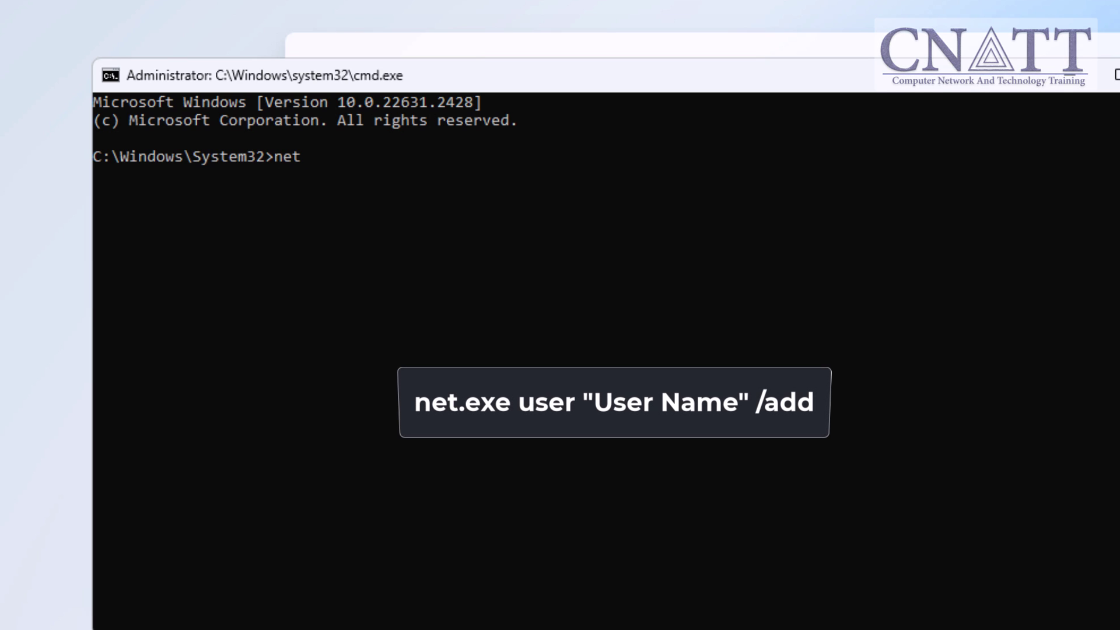
pyautogui.write('.exe user')
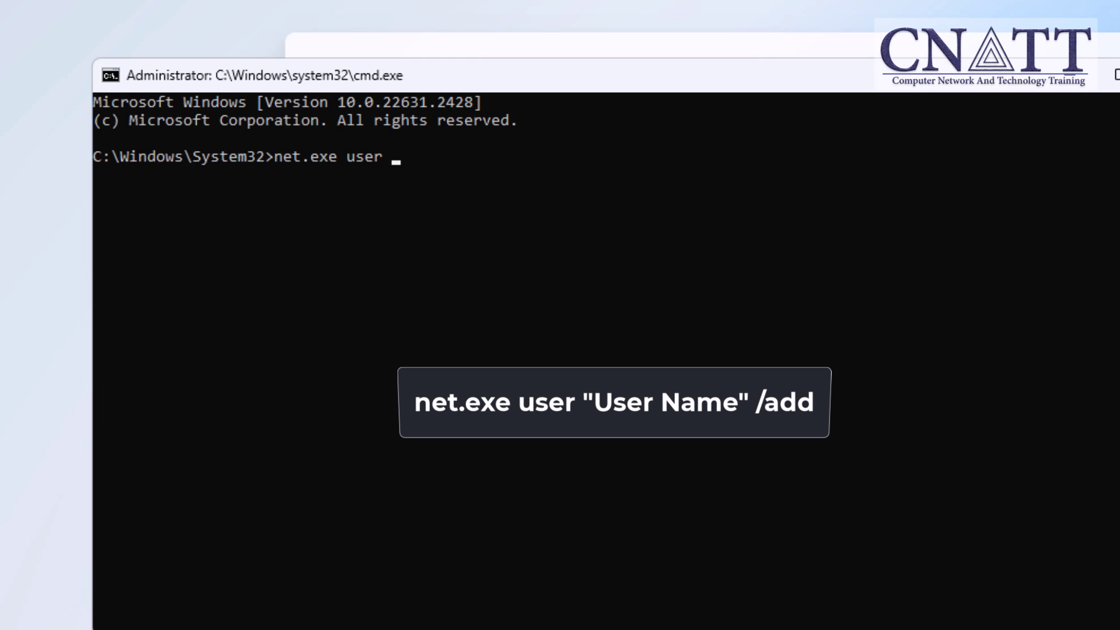
pyautogui.write('"CN')
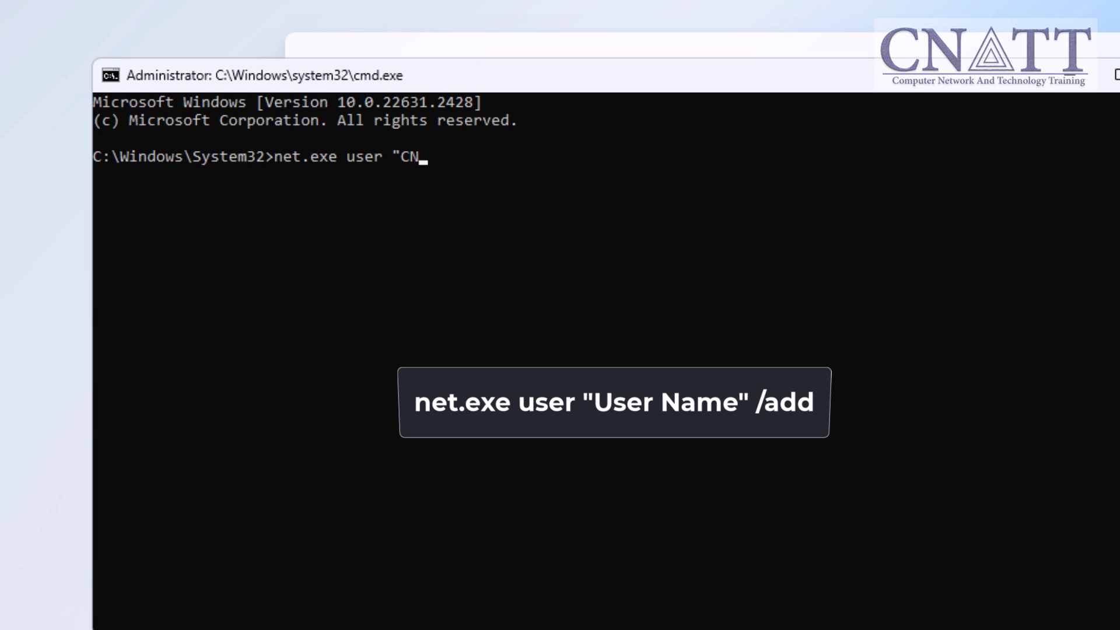
pyautogui.write('ATT" /a')
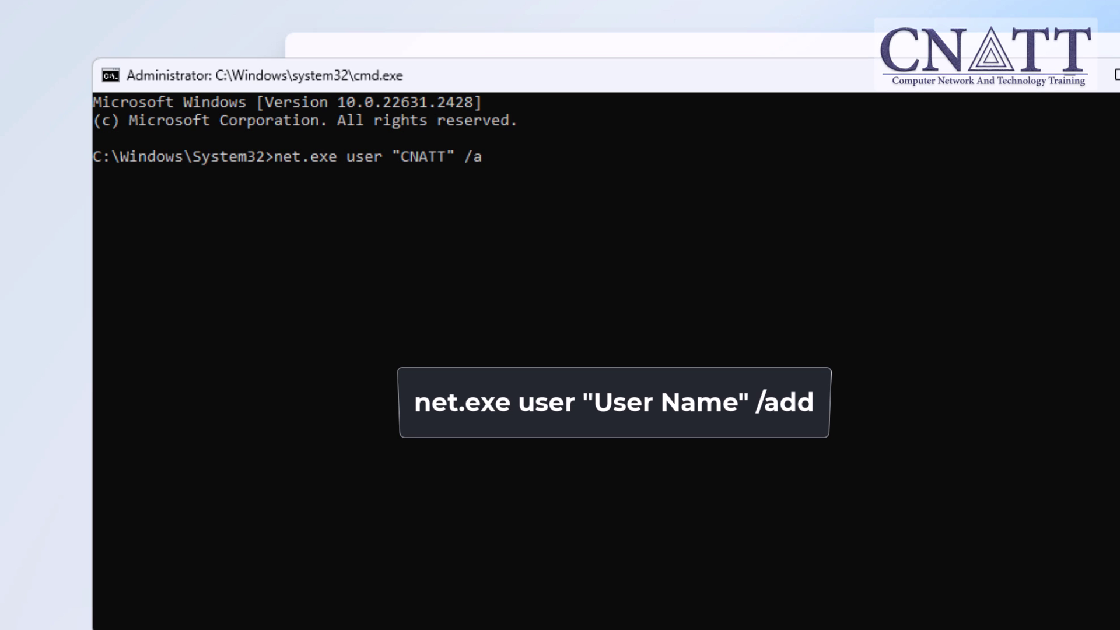
pyautogui.write('dd')
pyautogui.press('Return')
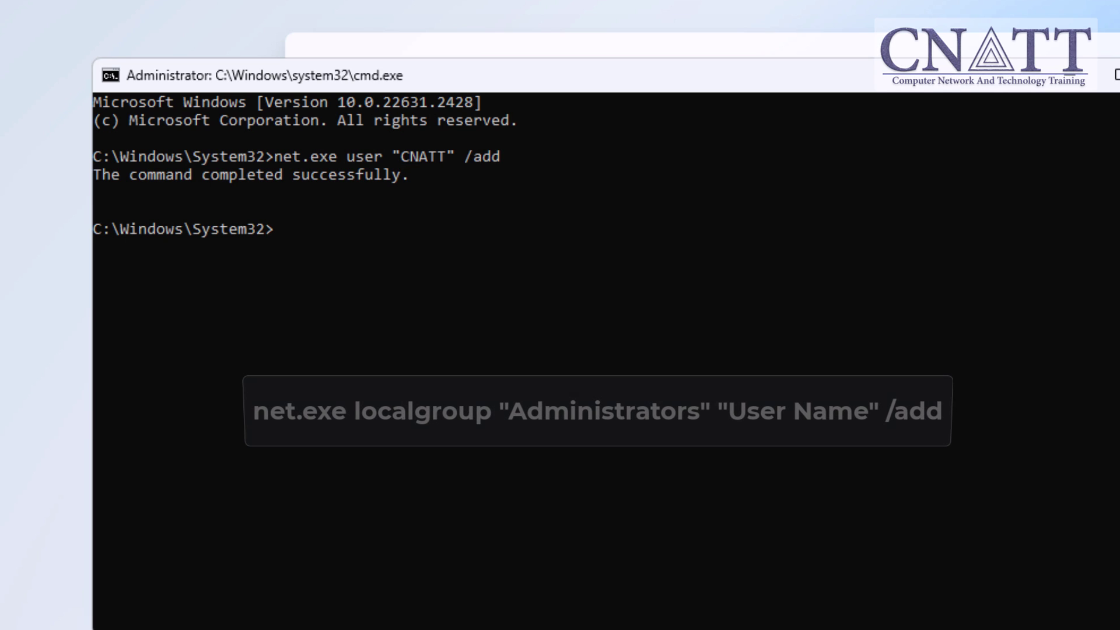
# Add CNATT to the local Administrators group with net.exe localgroup, then start the cd OOBE command.
pyautogui.write('net.exe')
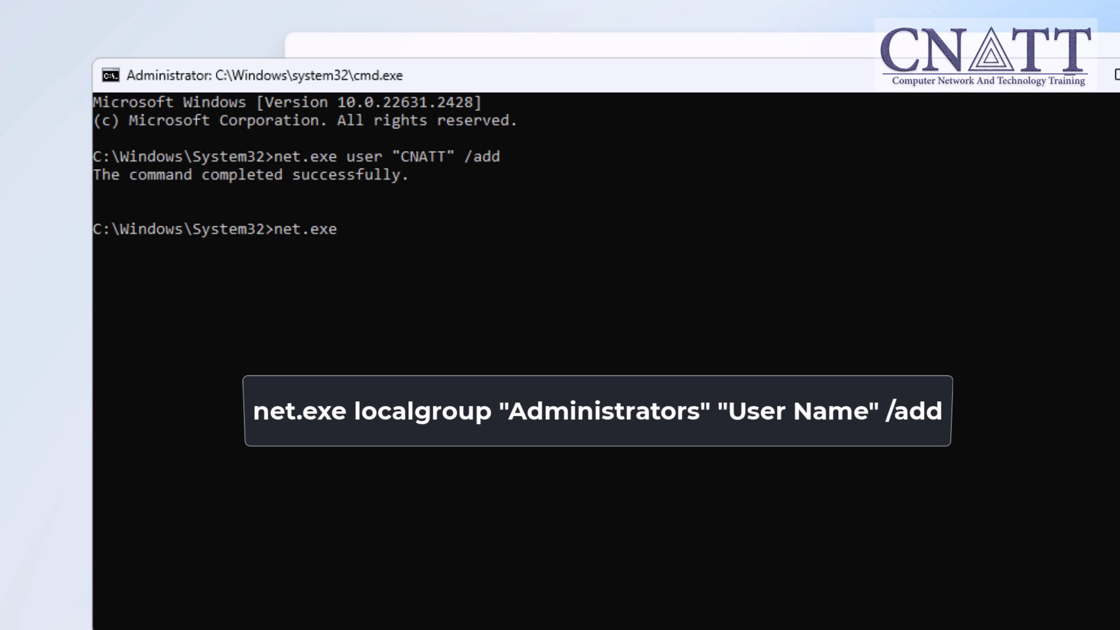
pyautogui.write(' localg')
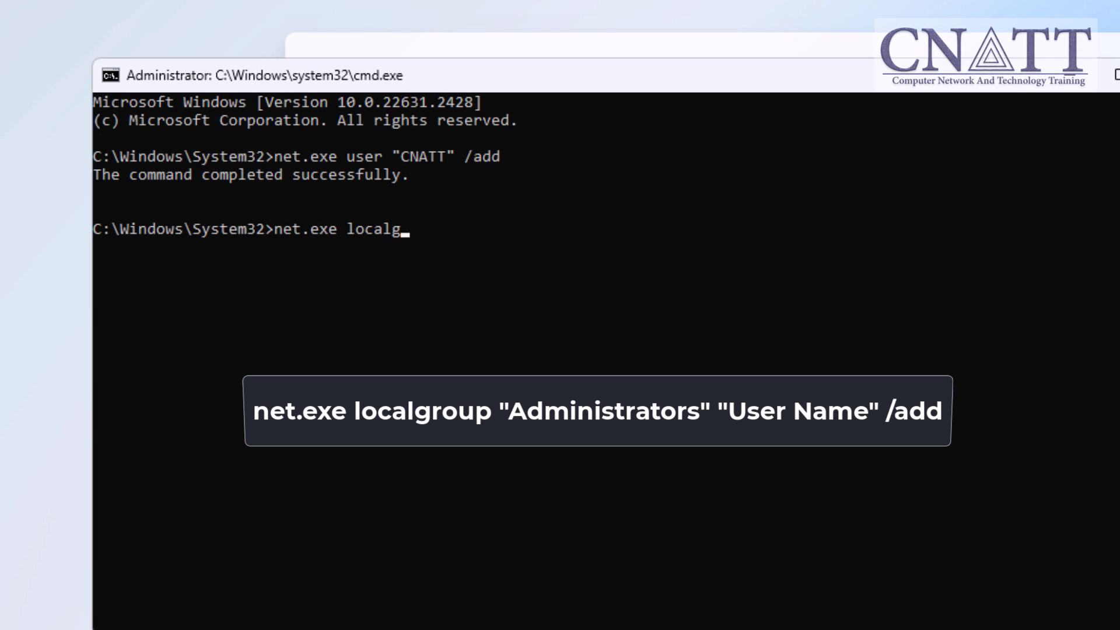
pyautogui.write('roup ')
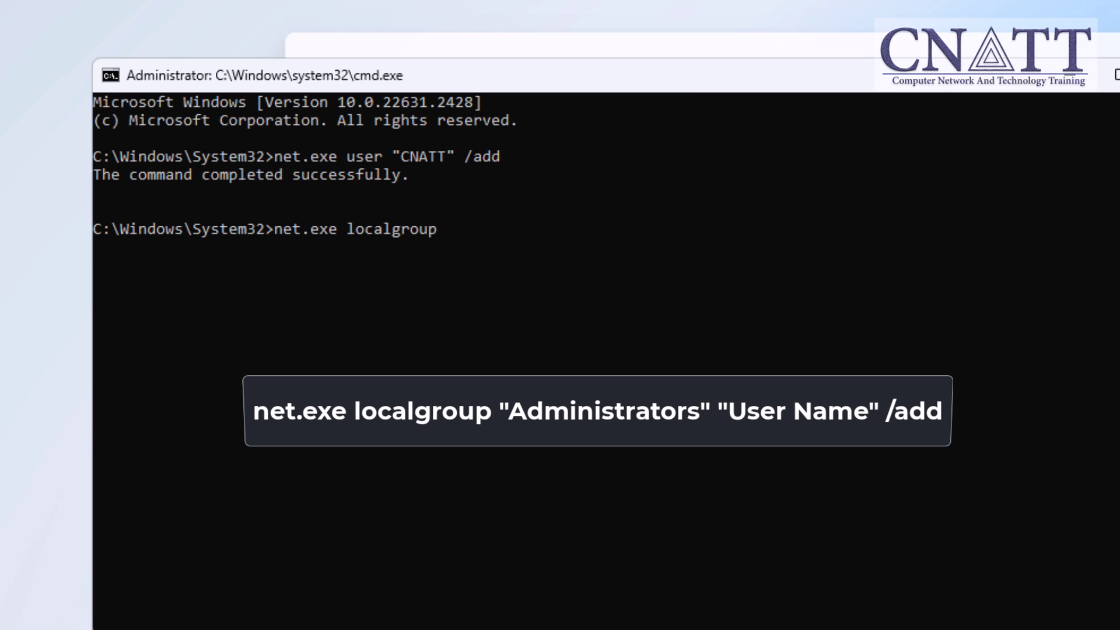
pyautogui.write('"')
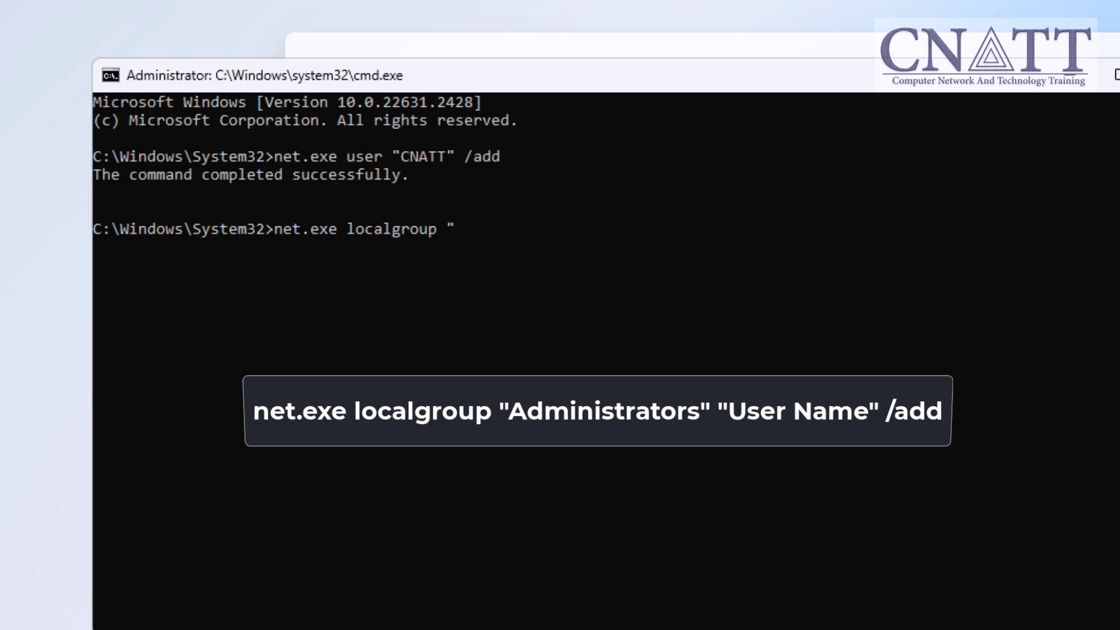
pyautogui.write('Adminis')
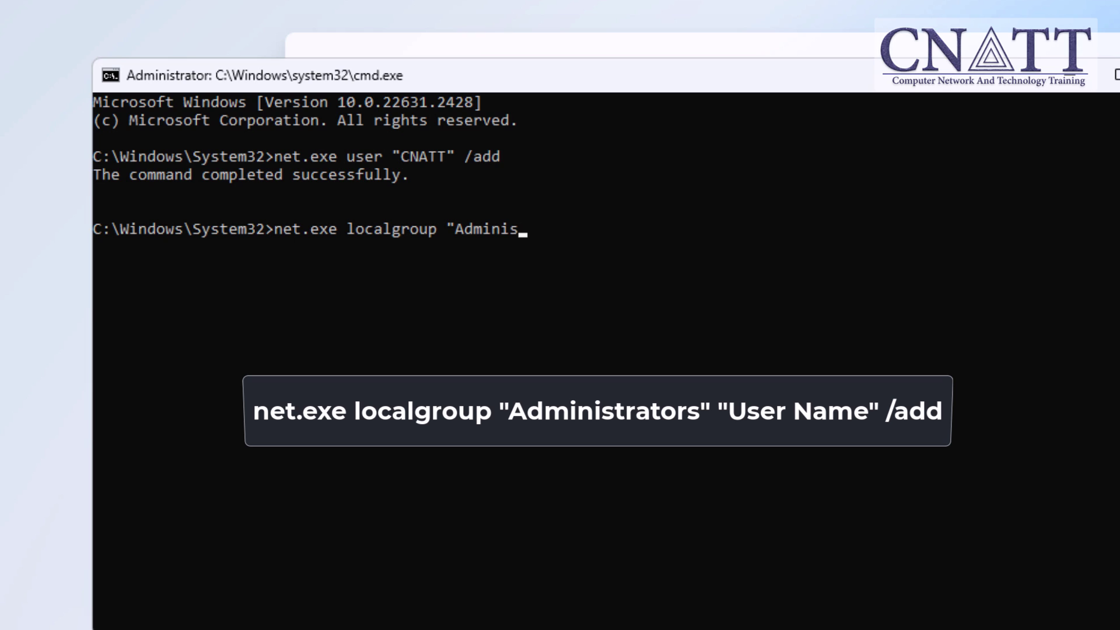
pyautogui.write('trators" ')
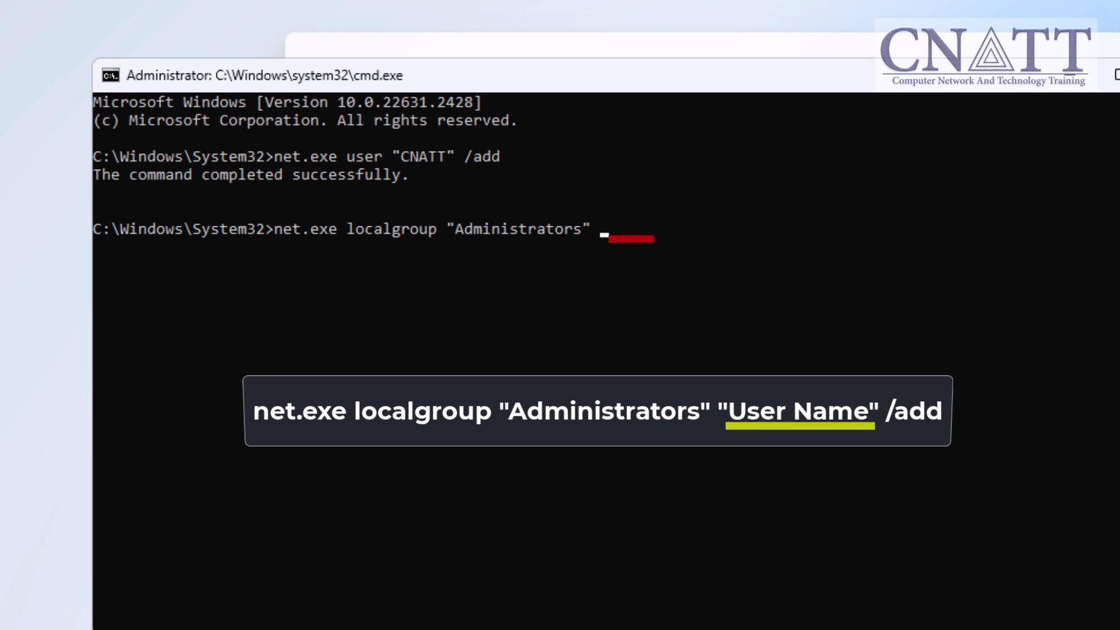
pyautogui.write('"trators" "CNATT')
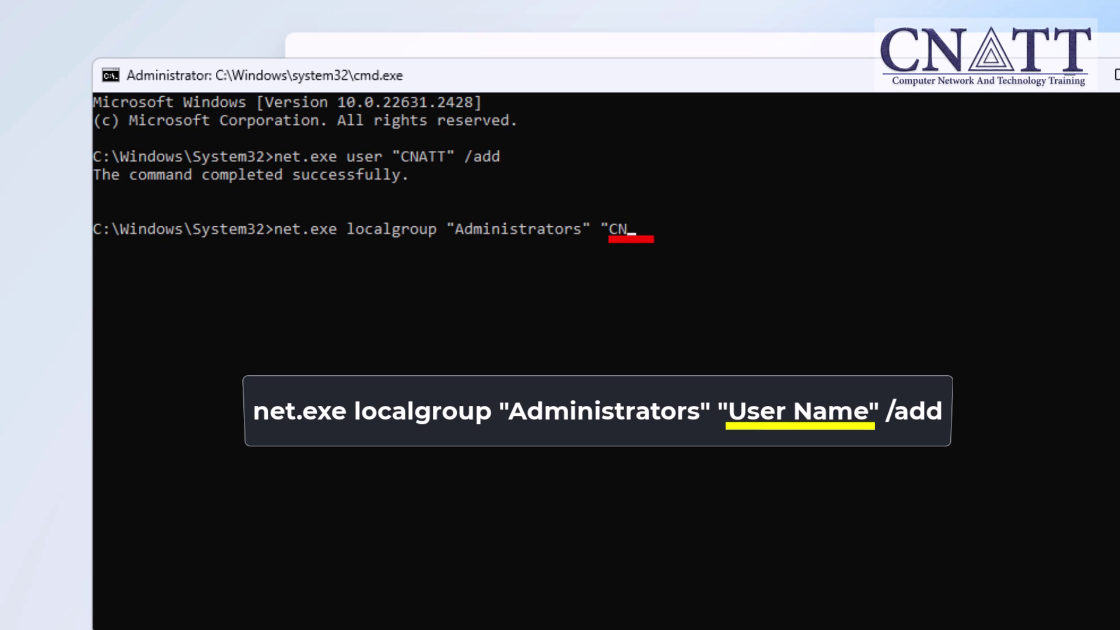
pyautogui.write('"')
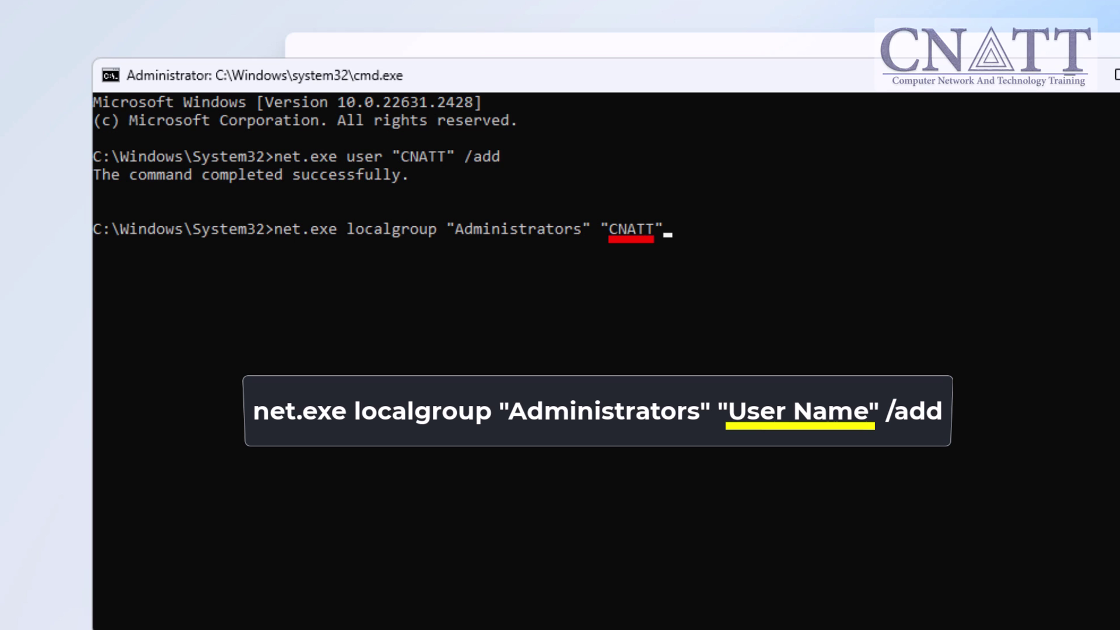
pyautogui.write(' /add')
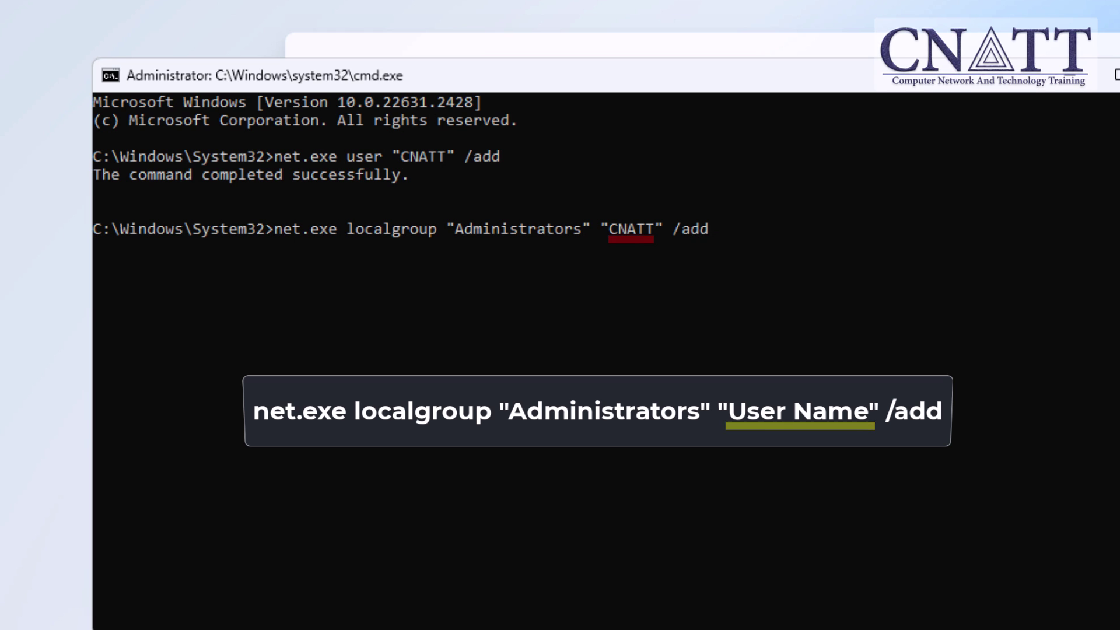
pyautogui.press('Return')
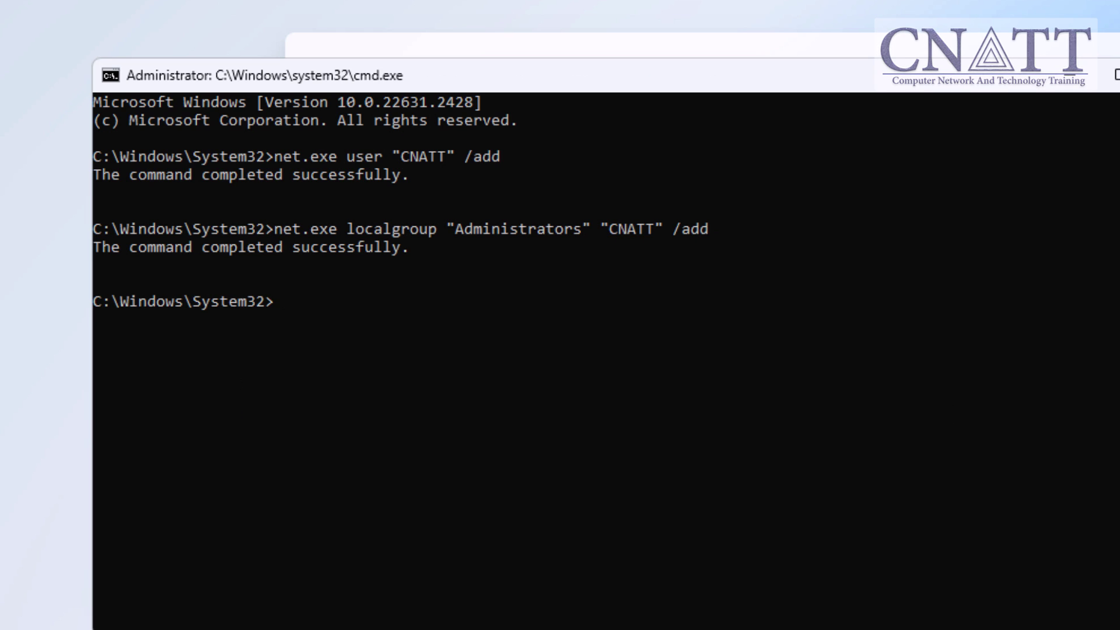
pyautogui.write('c')
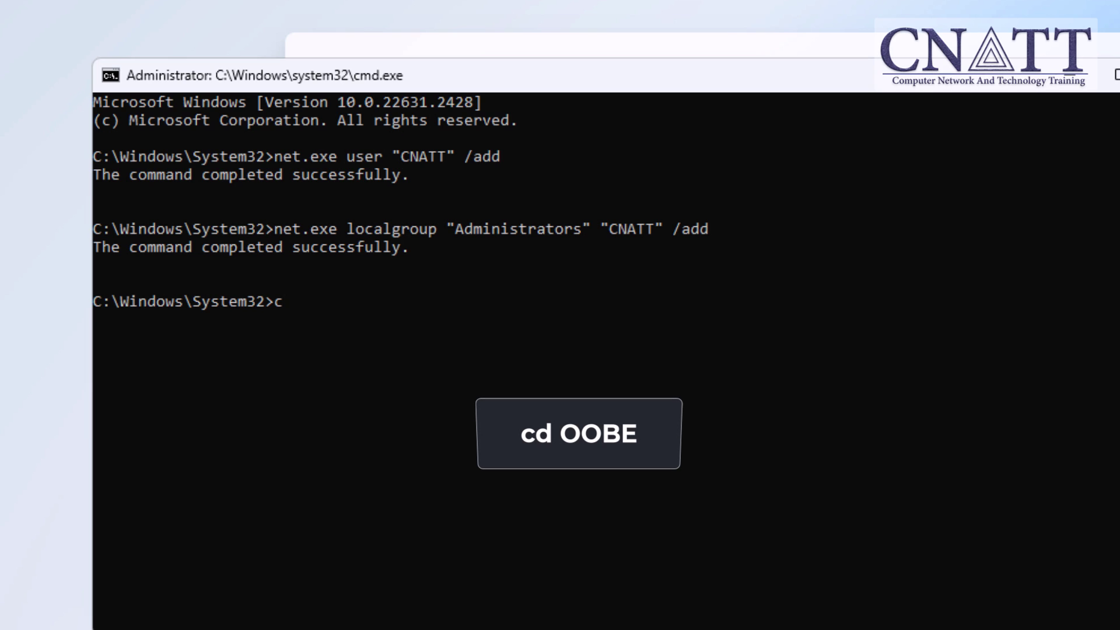
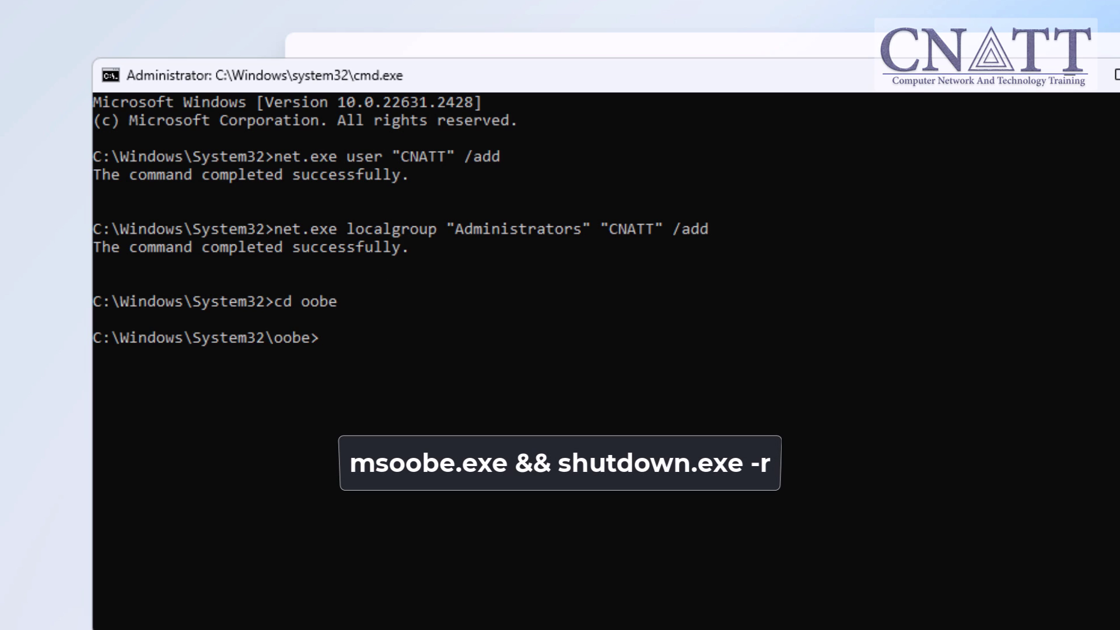
# Enter msoobe at the C:\Windows\System32\oobe> prompt to begin the msoobe.exe command.
pyautogui.write('msoobe')
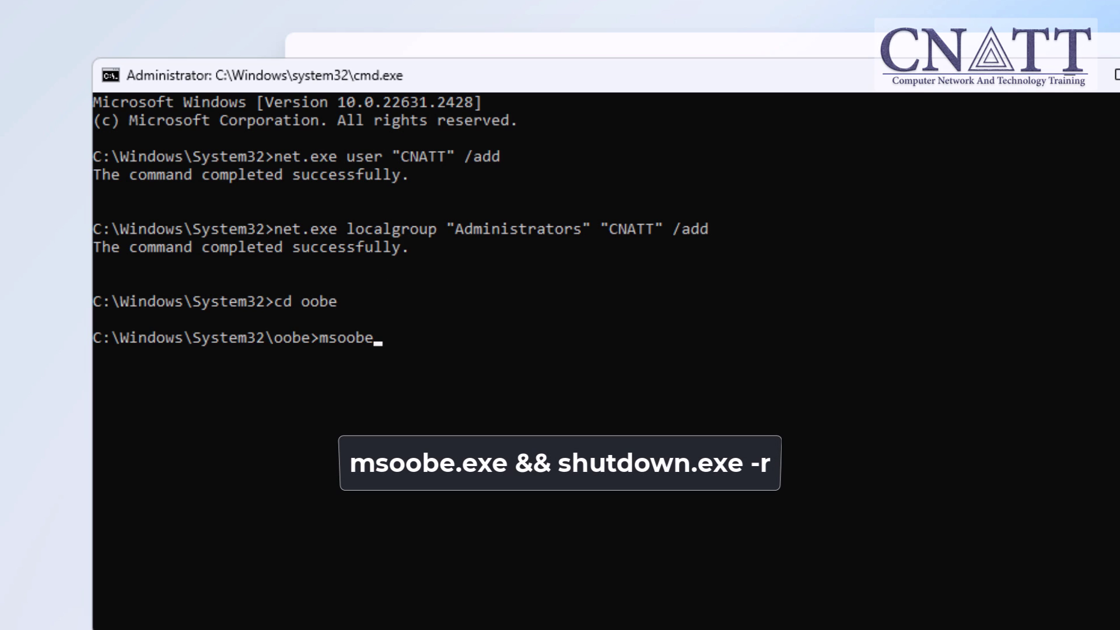
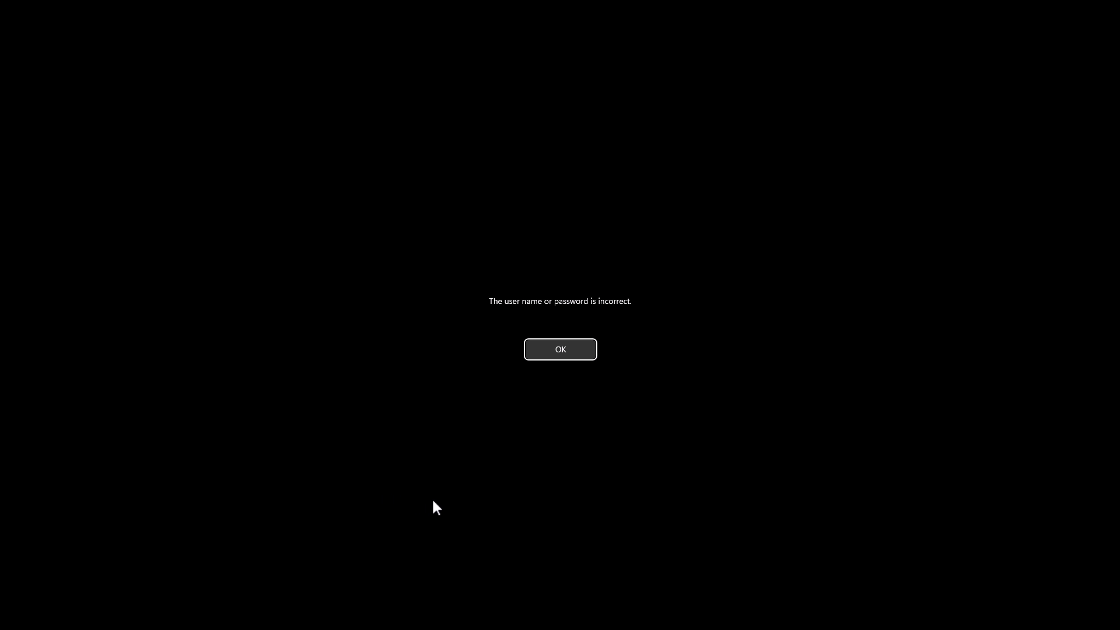
# Dismiss the password error, accept the privacy settings, then open CNATT's Your info page in Settings.
pyautogui.click(568, 357)
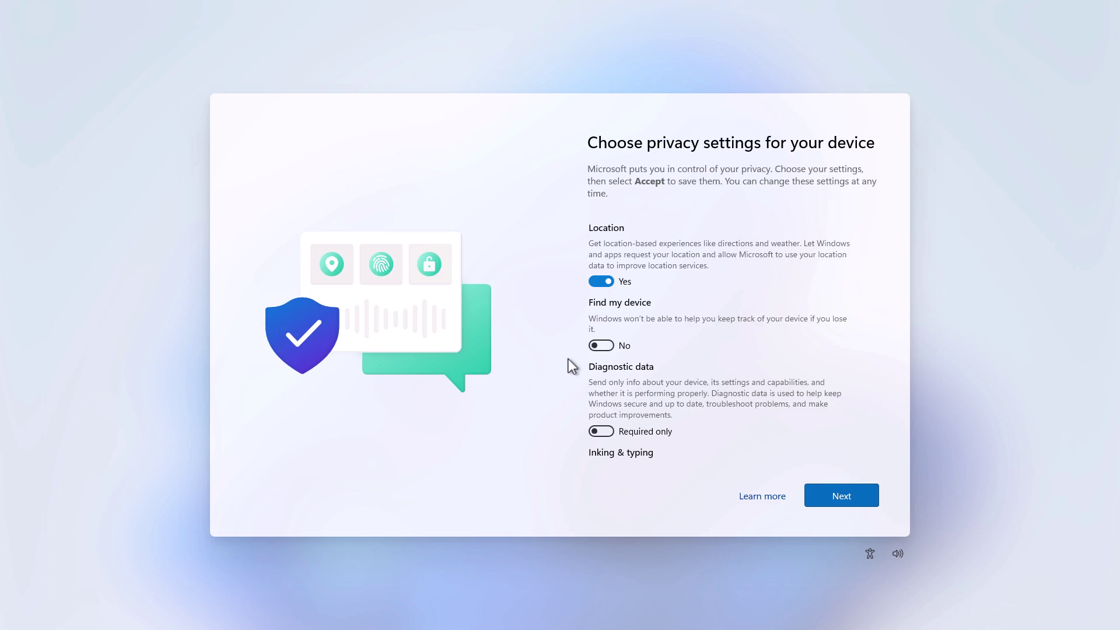
pyautogui.scroll(-5, 840, 364)
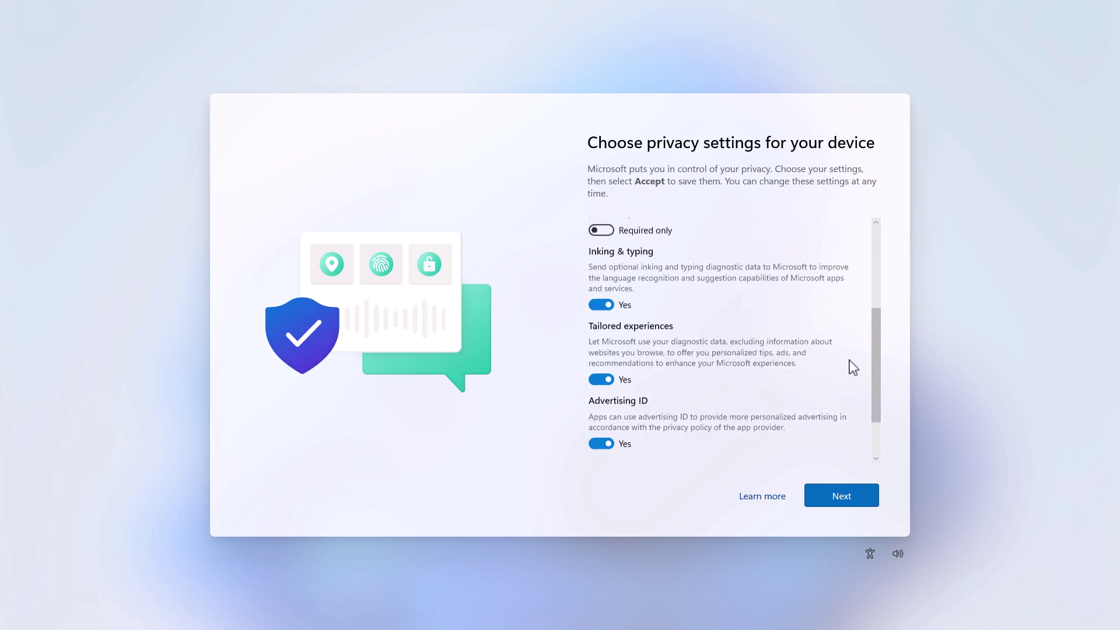
pyautogui.click(841, 496)
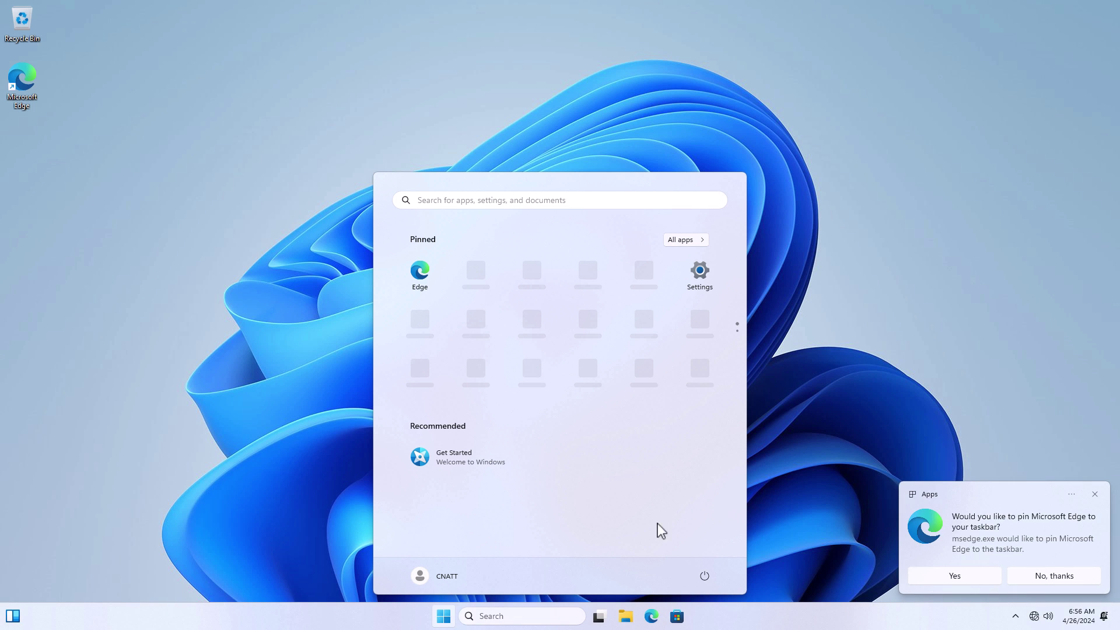
pyautogui.click(439, 576)
pyautogui.click(458, 484)
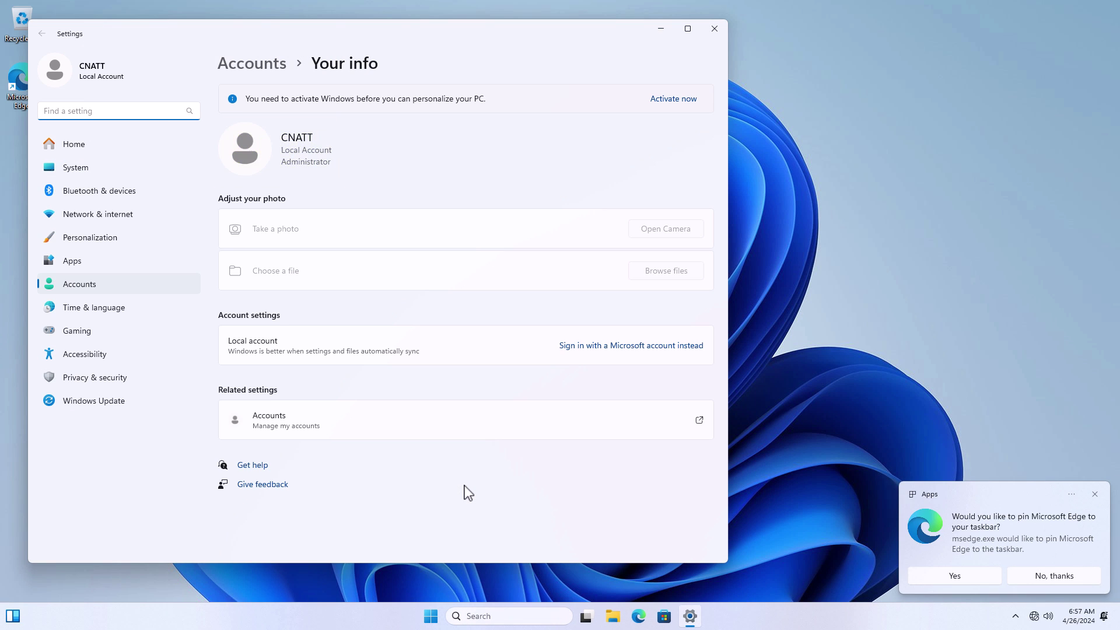